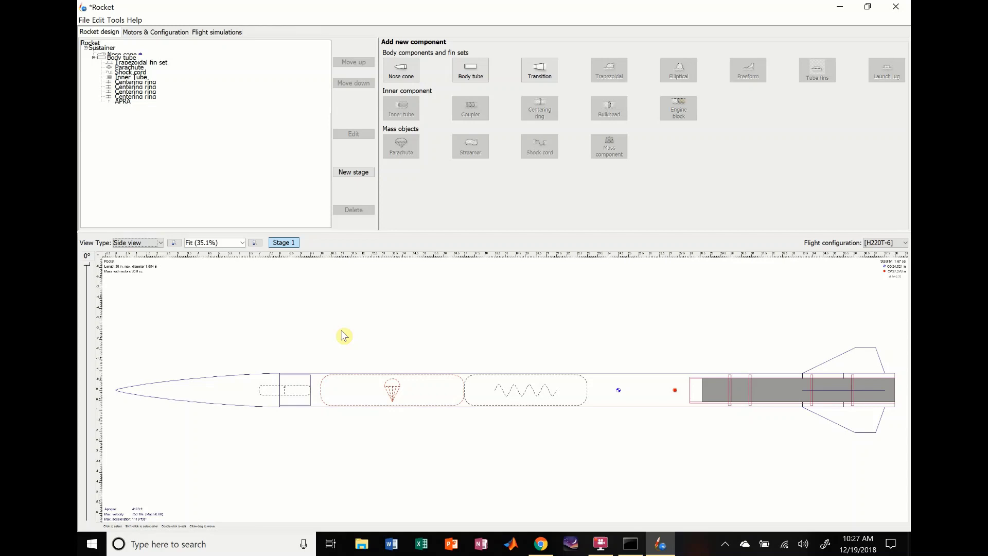
Switch the view to 3D Finished and open the body tube's Appearance texture choices.
click(135, 242)
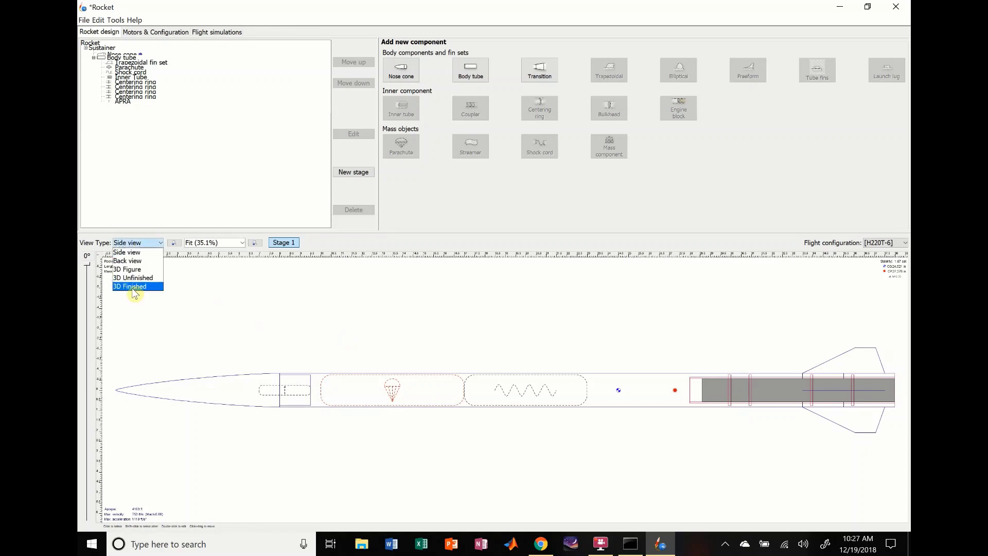
click(133, 287)
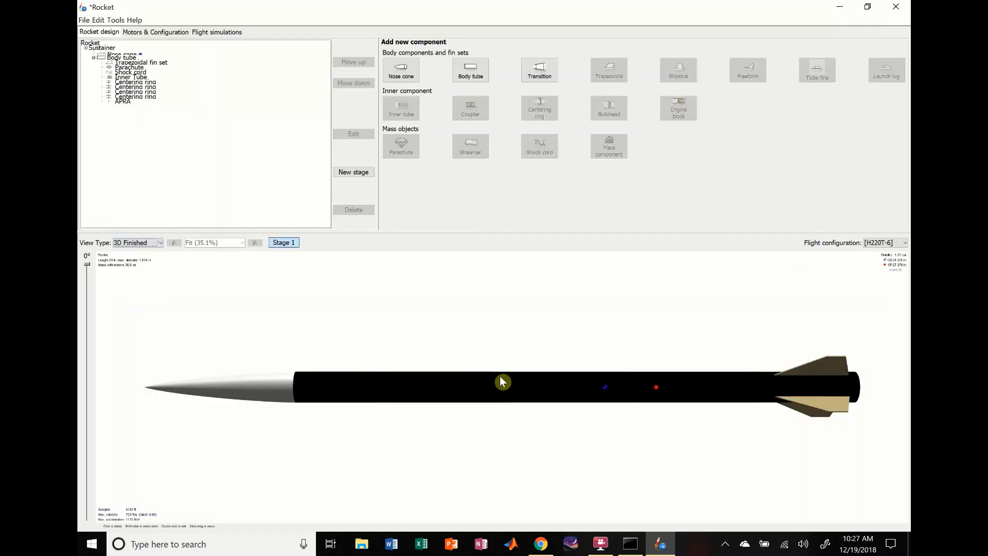
double_click(470, 394)
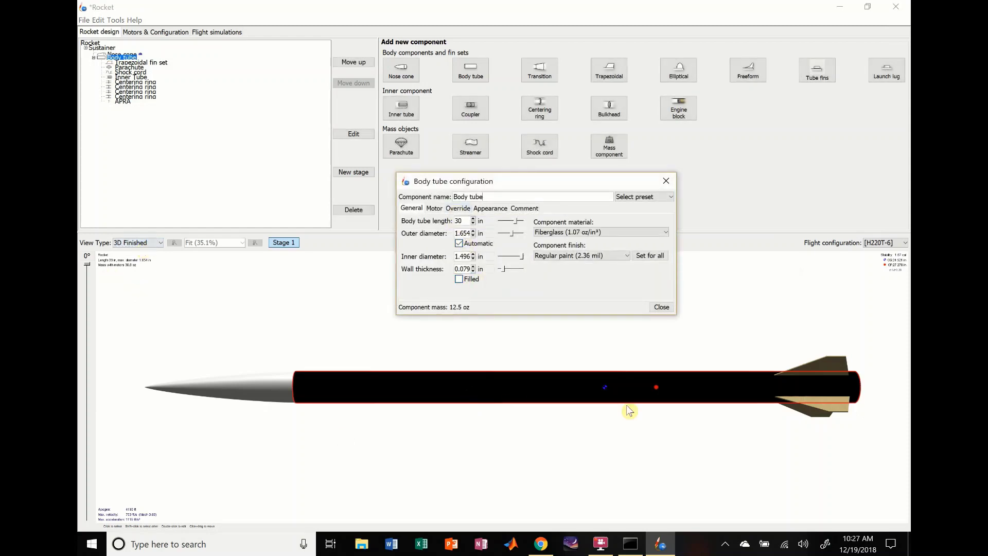
click(458, 208)
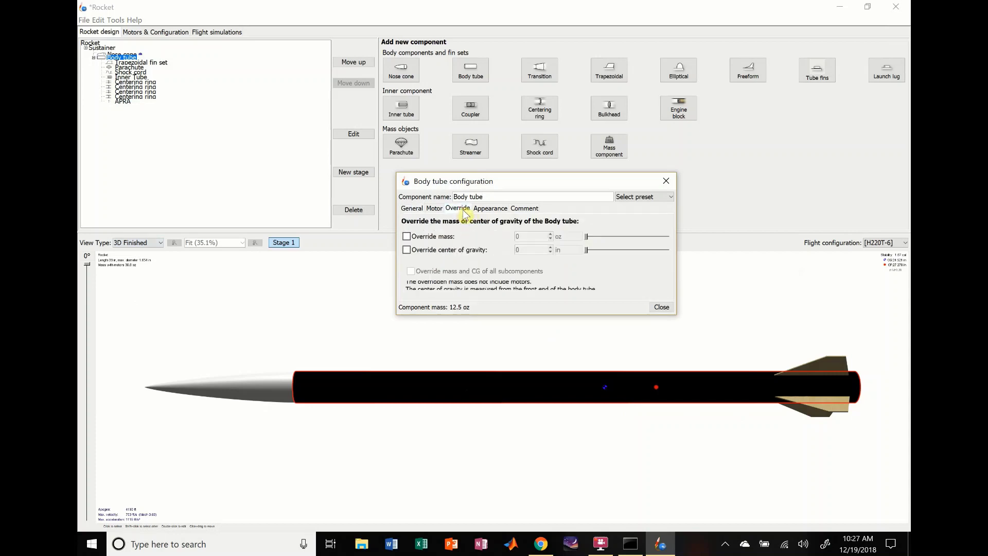
click(479, 209)
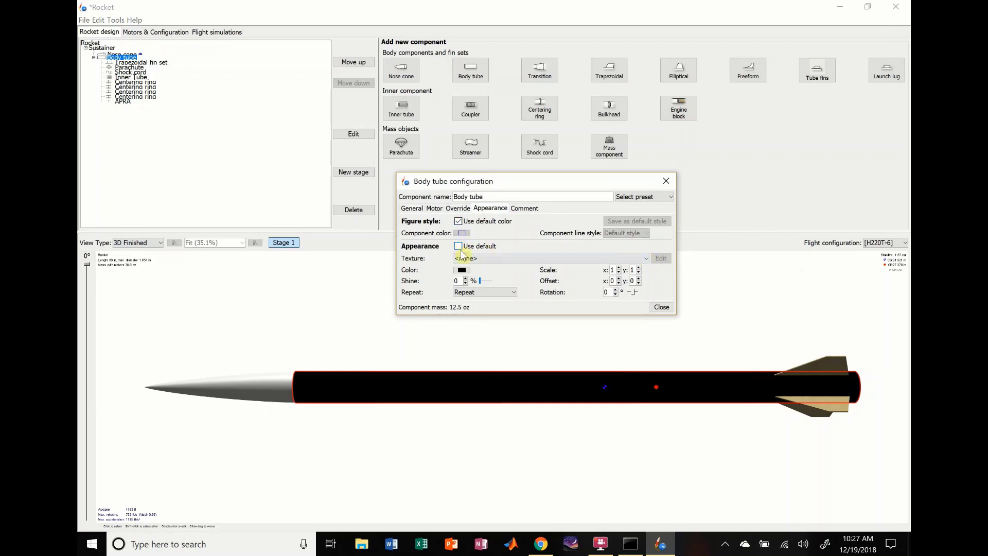
click(646, 259)
Load SEDSLOGO.PNG from Documents > Rocket Pictures > SA Cup 2019 as the body tube texture.
click(479, 282)
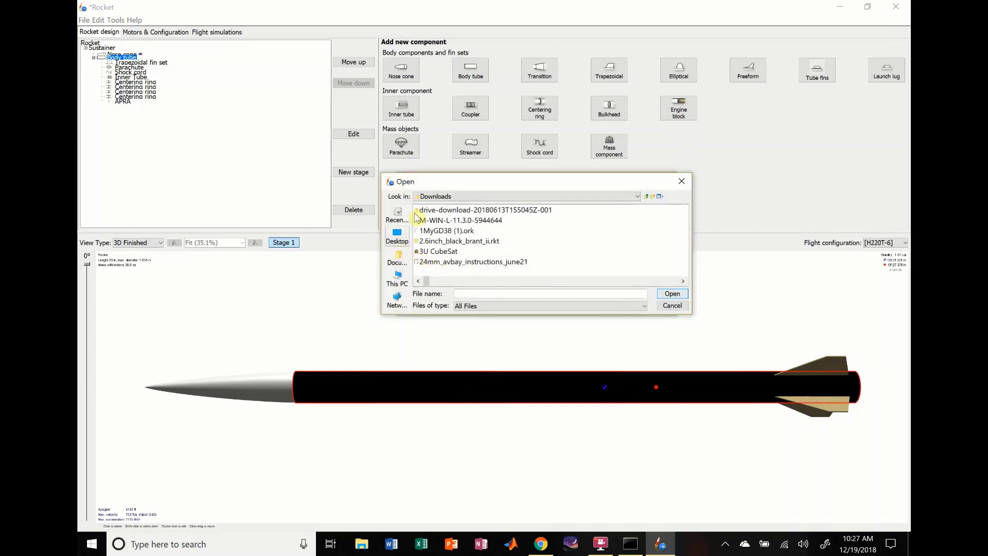
click(456, 197)
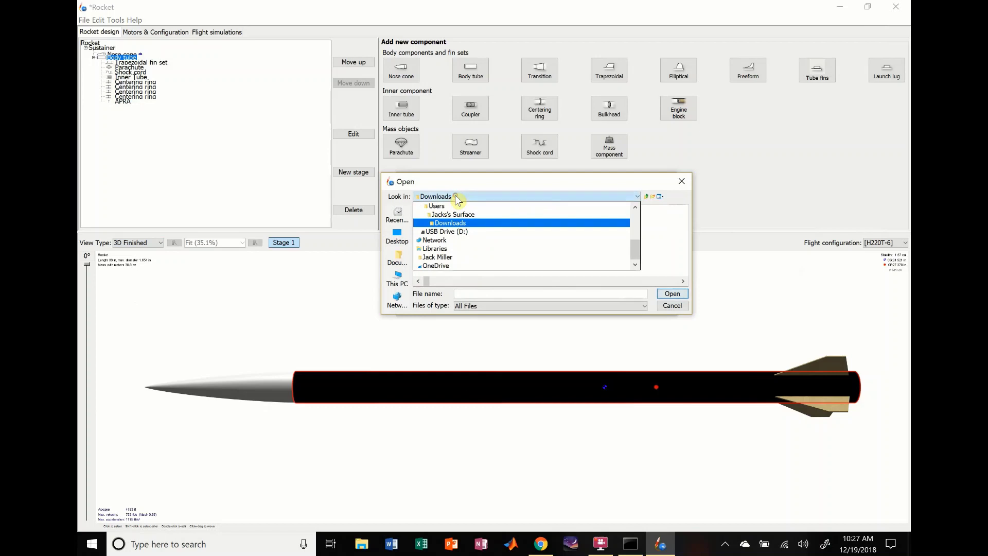
click(397, 260)
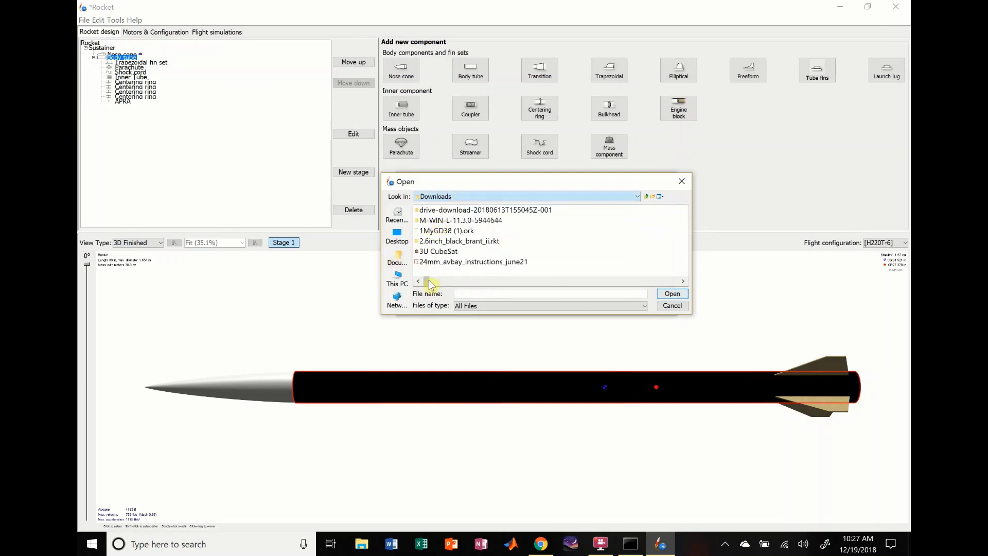
drag(425, 282, 388, 282)
click(397, 263)
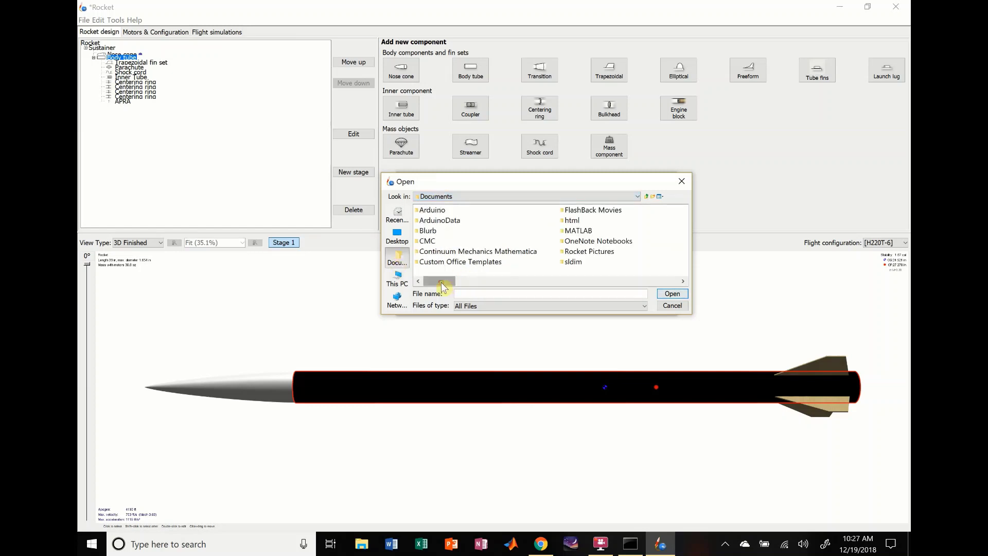
drag(441, 287, 464, 286)
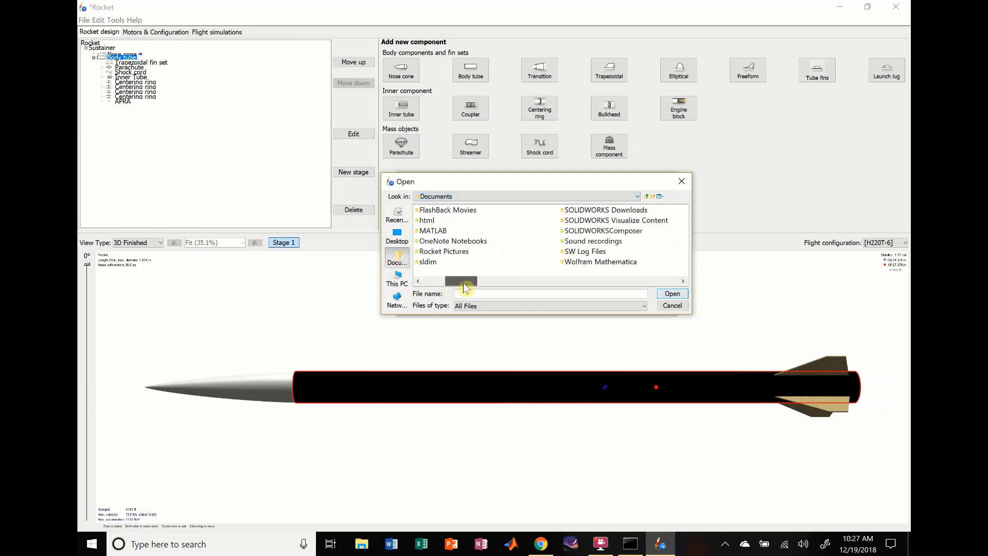
double_click(448, 252)
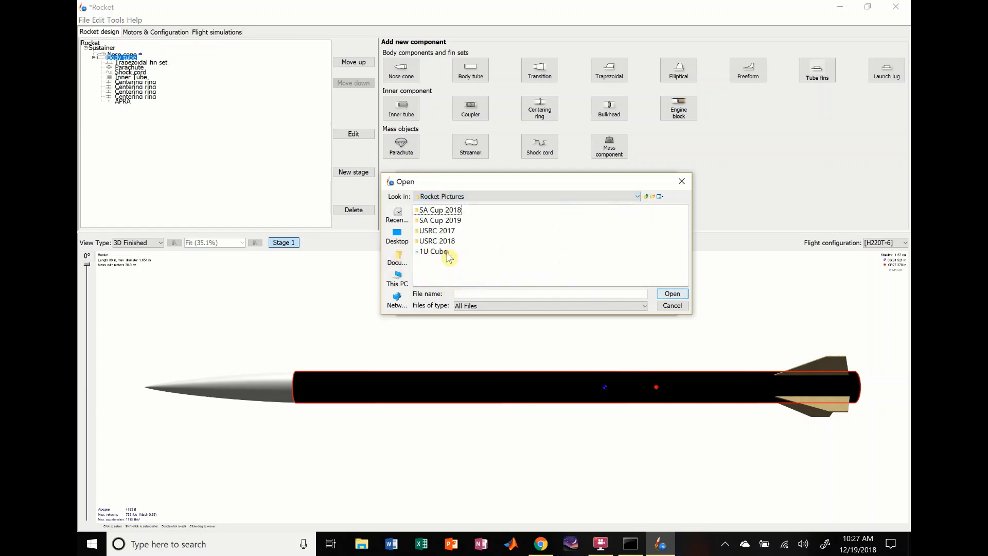
double_click(450, 221)
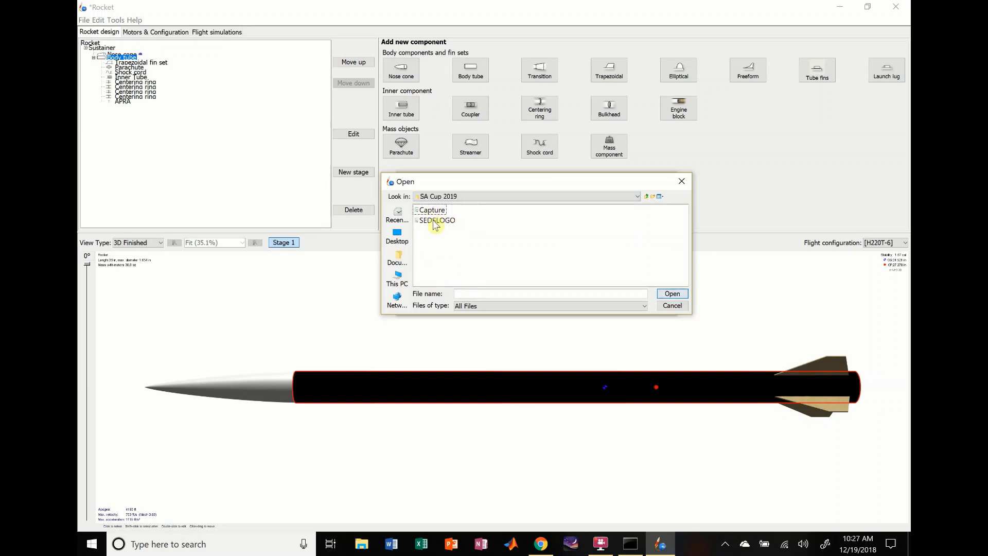
double_click(435, 225)
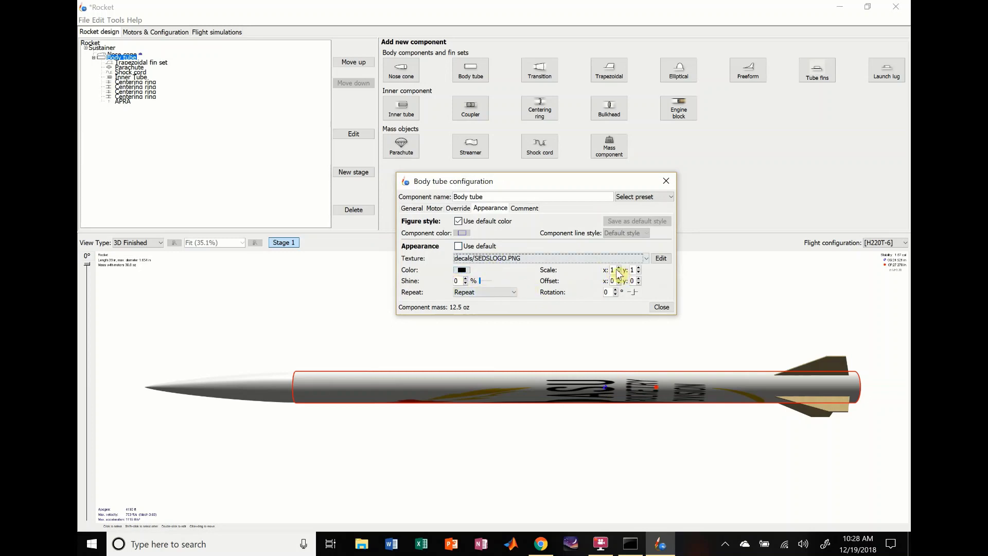
Set the texture rotation to 90 degrees.
click(611, 293)
text(90)
key(Return)
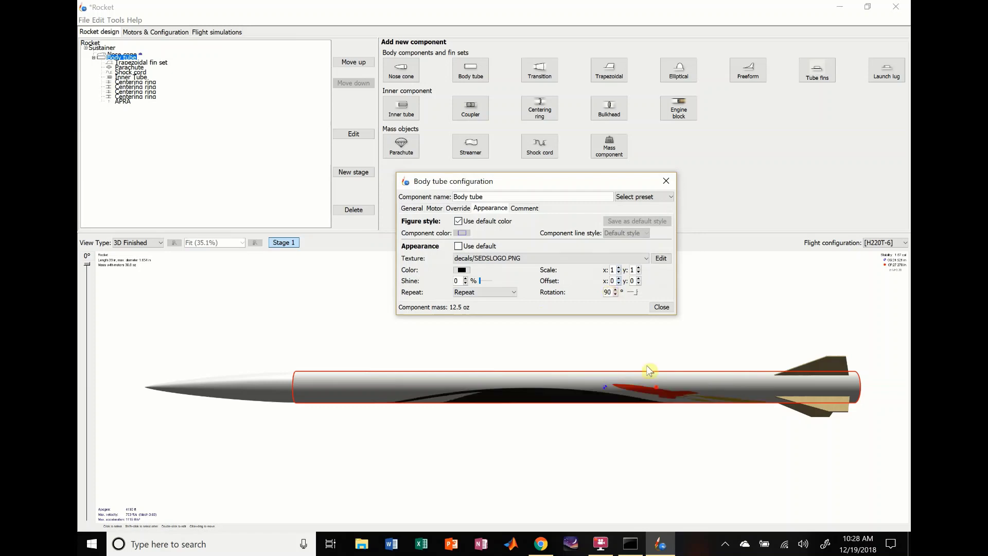
click(636, 350)
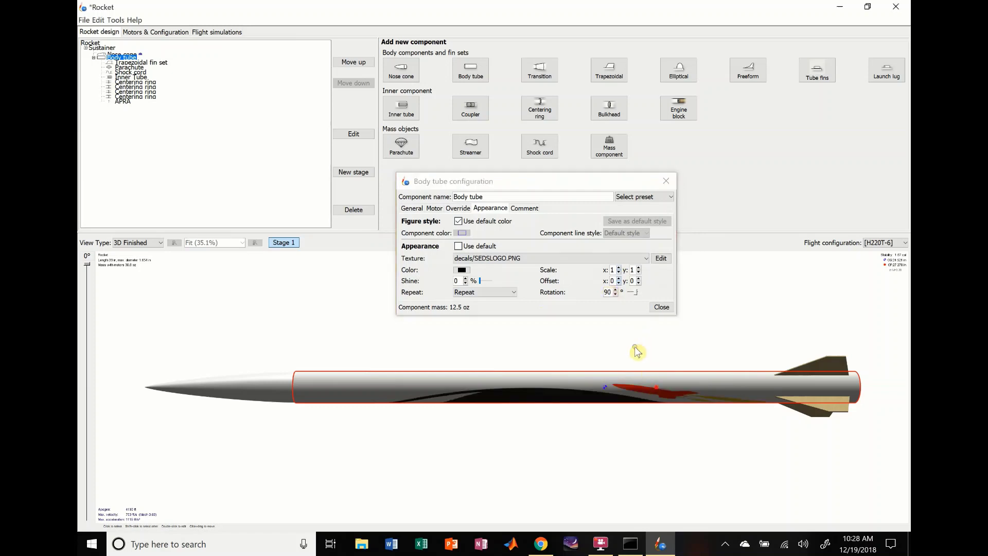
Scale the body tube texture to 0.5 horizontally and 0.5 vertically.
click(661, 308)
drag(628, 346, 575, 271)
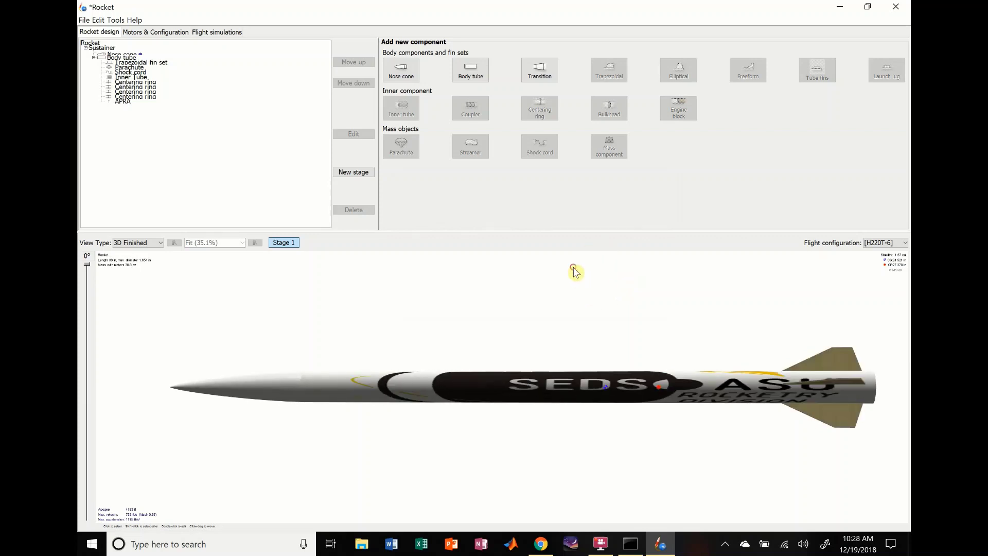
mouse_move(602, 472)
mouse_down()
mouse_move(593, 427)
mouse_move(608, 482)
mouse_up()
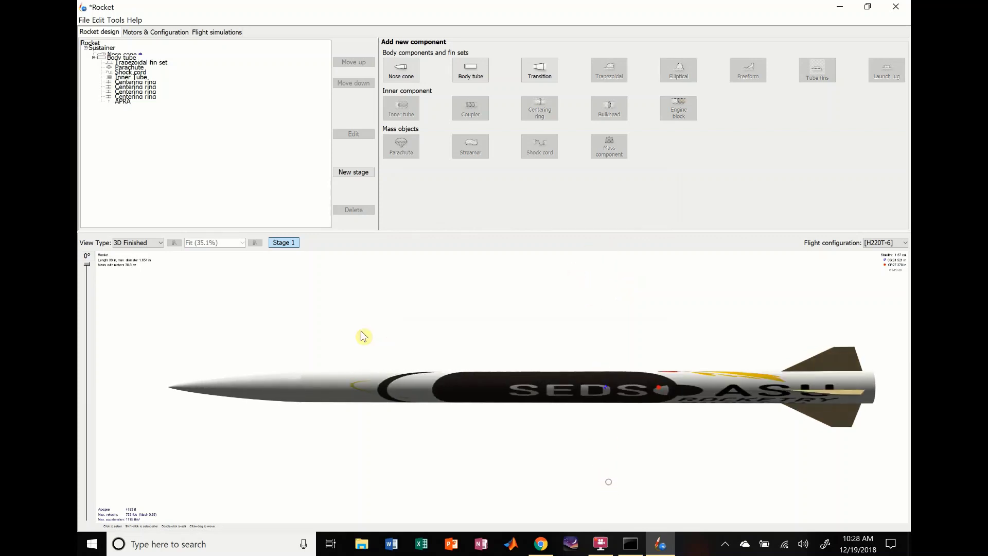
double_click(474, 394)
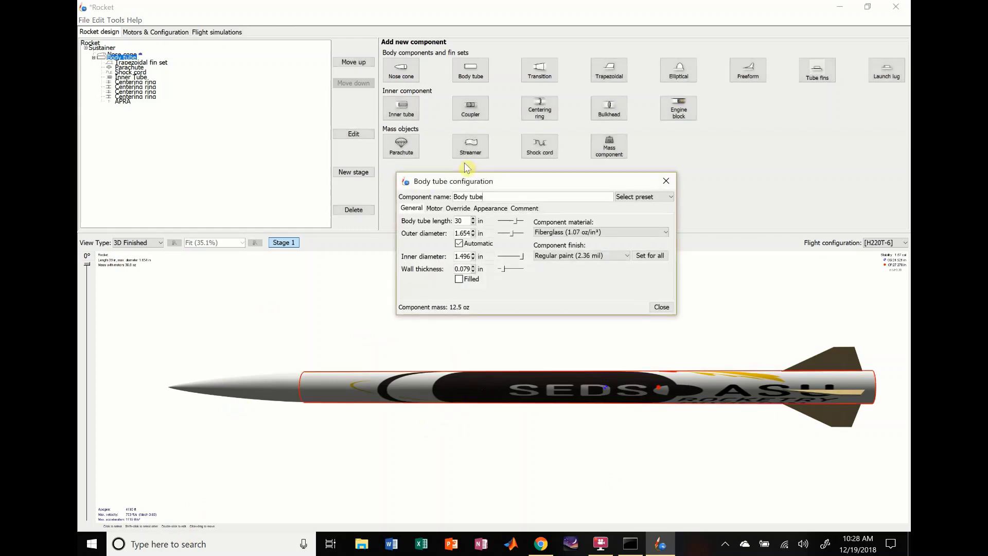
click(490, 209)
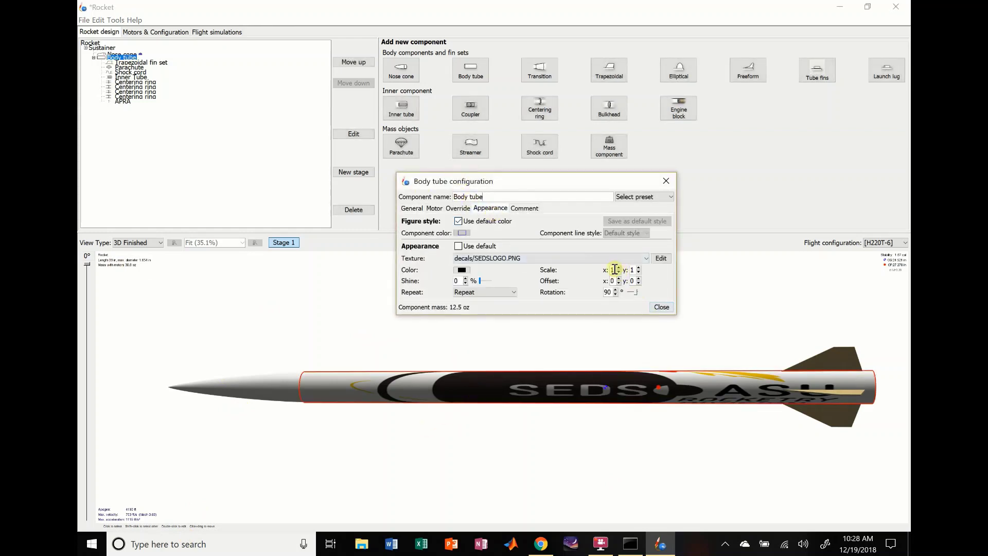
double_click(614, 270)
click(634, 269)
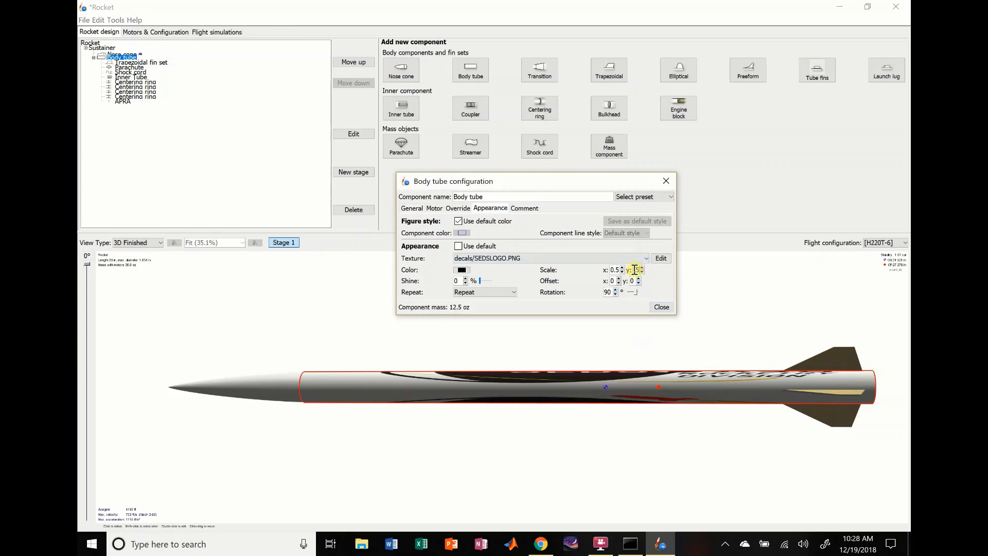
text(.5)
key(Return)
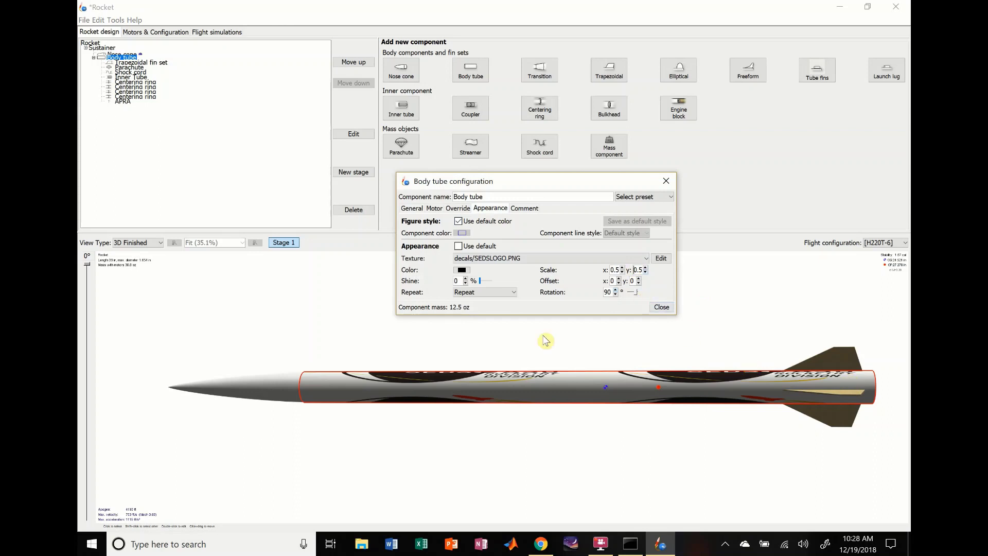
Try the Sticker texture mode, then revert to Repeat.
click(458, 293)
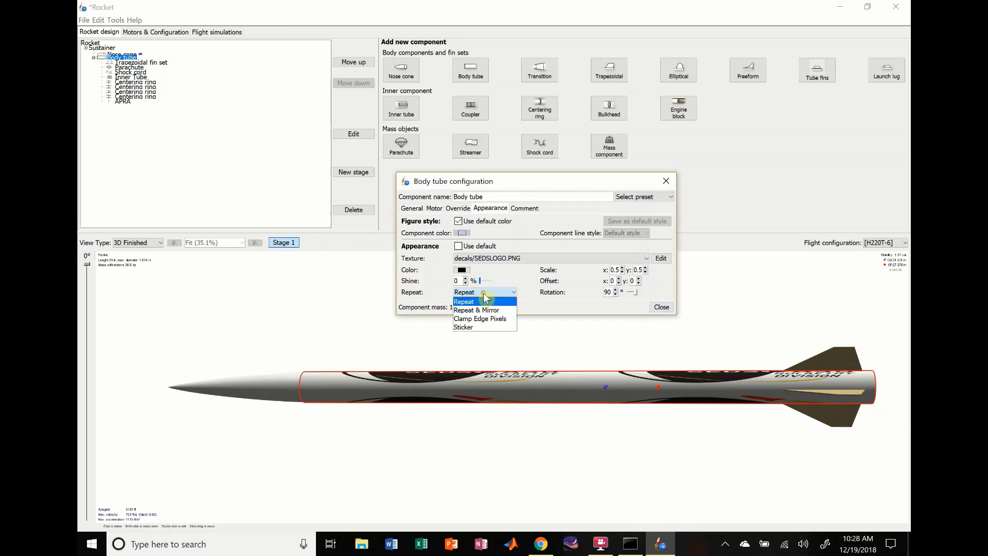
click(472, 327)
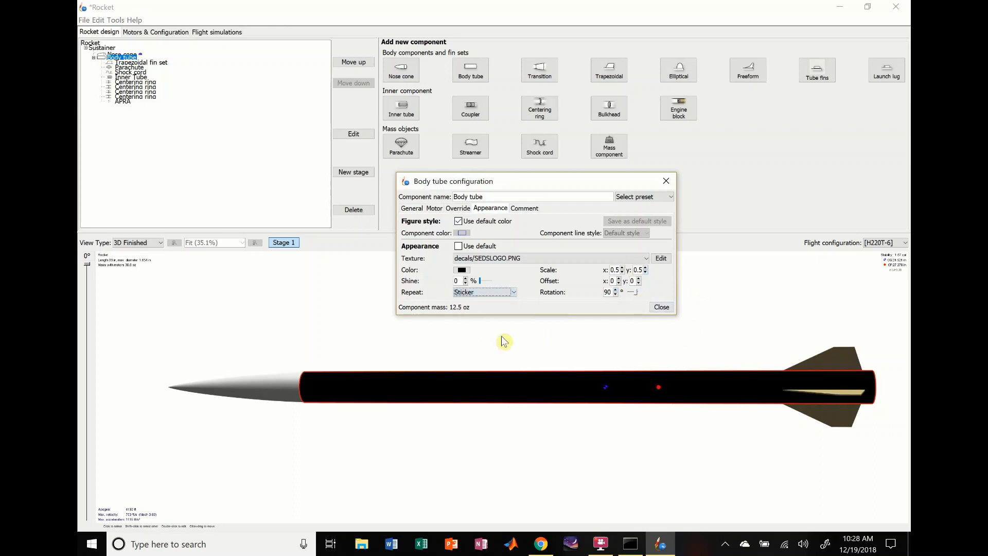
click(481, 293)
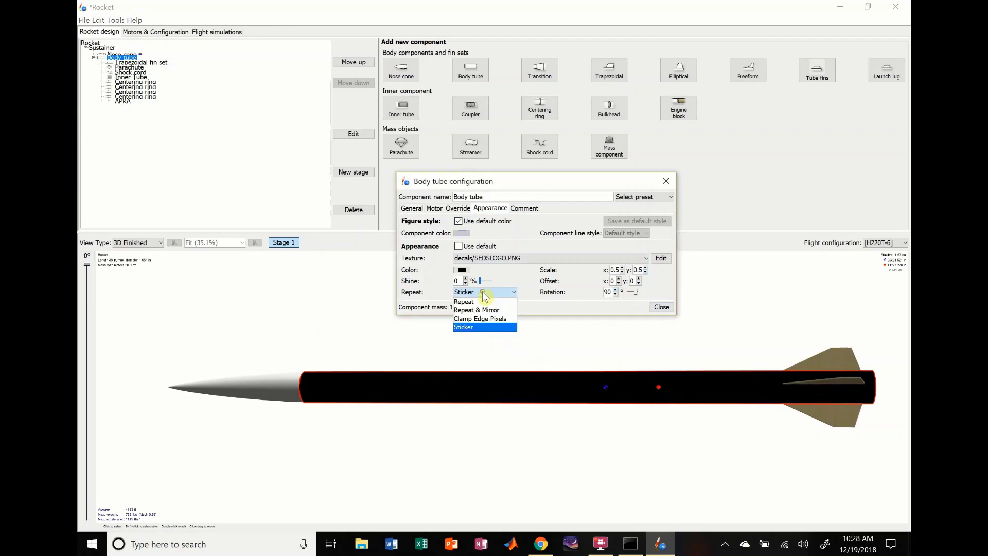
click(478, 303)
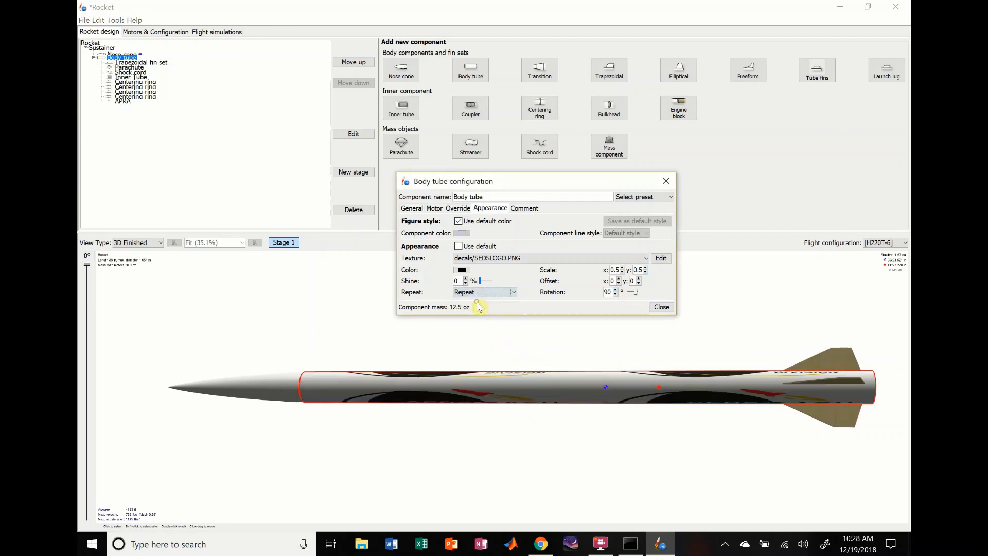
drag(487, 362, 540, 445)
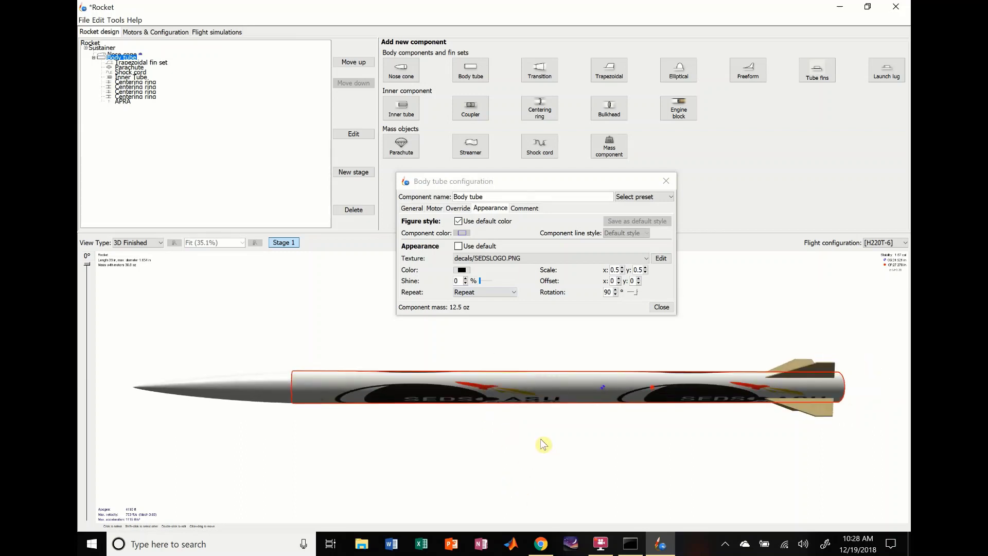
Turn off Use default on the trapezoidal fin set and colour the fins red.
click(661, 306)
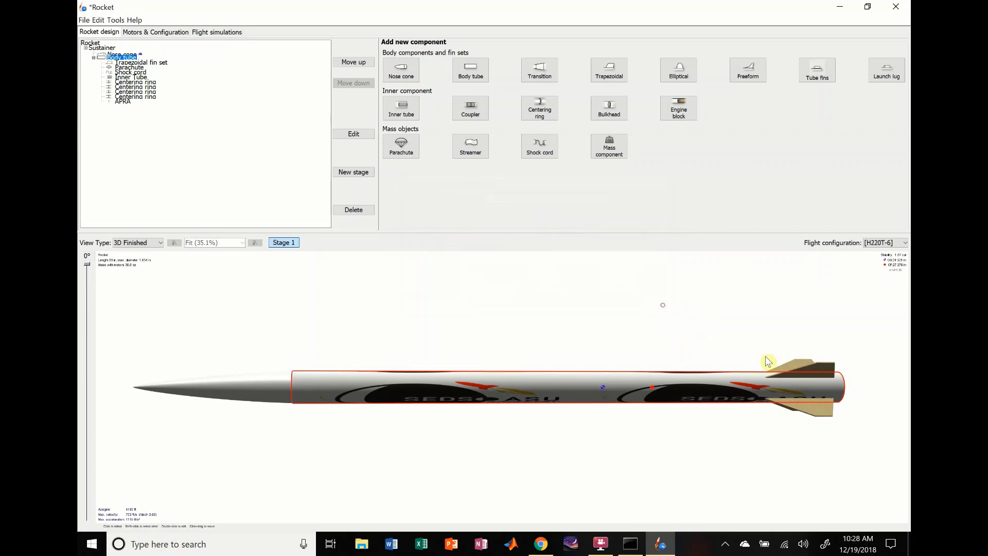
double_click(790, 369)
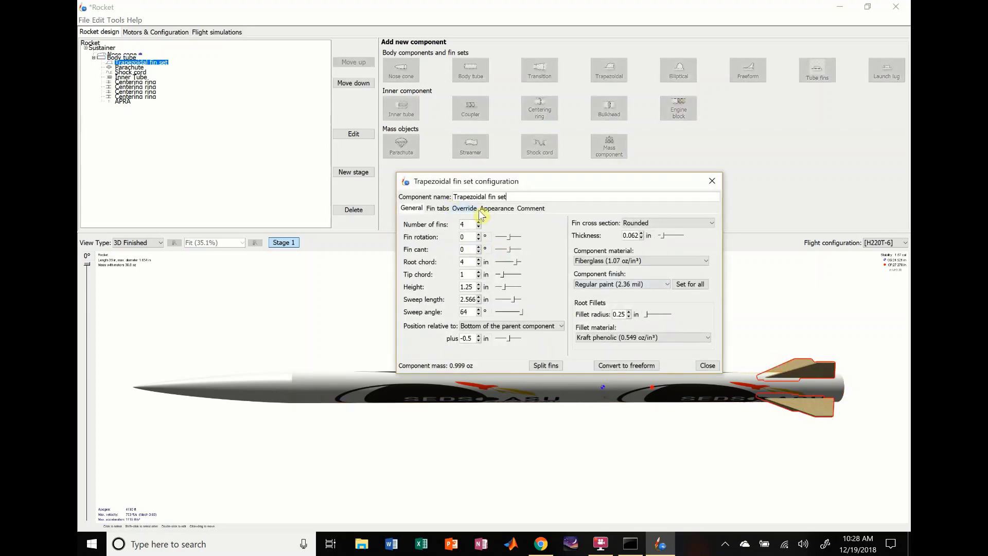
click(496, 208)
click(458, 269)
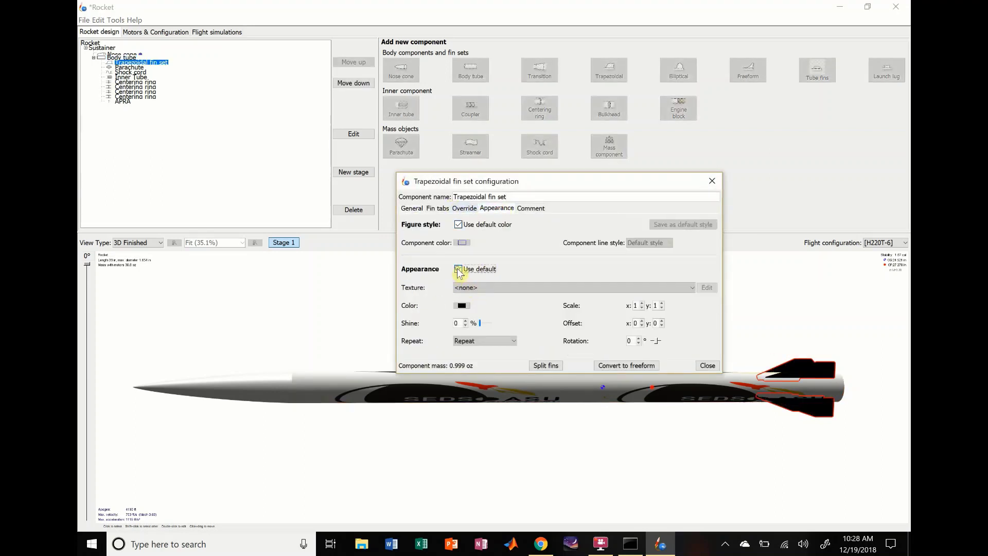
click(462, 306)
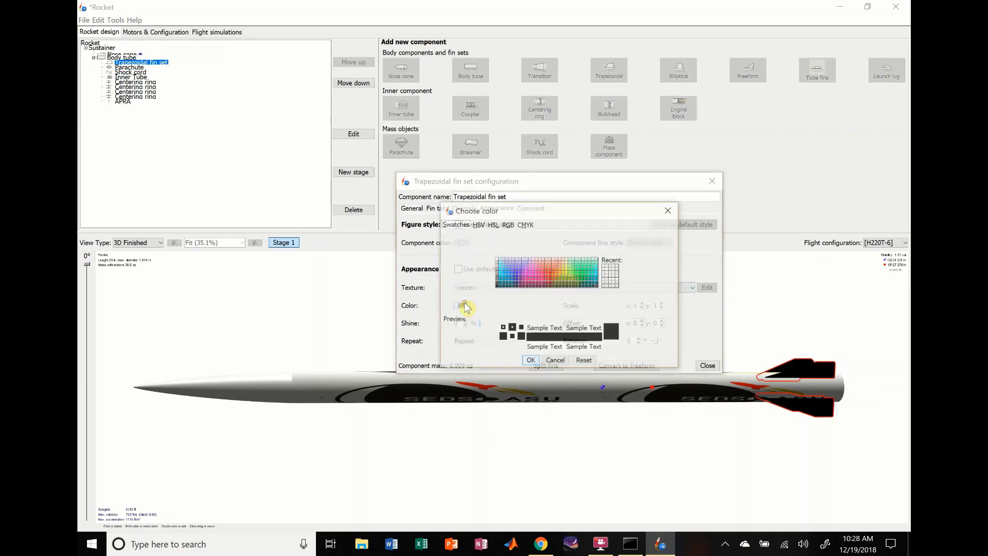
click(550, 275)
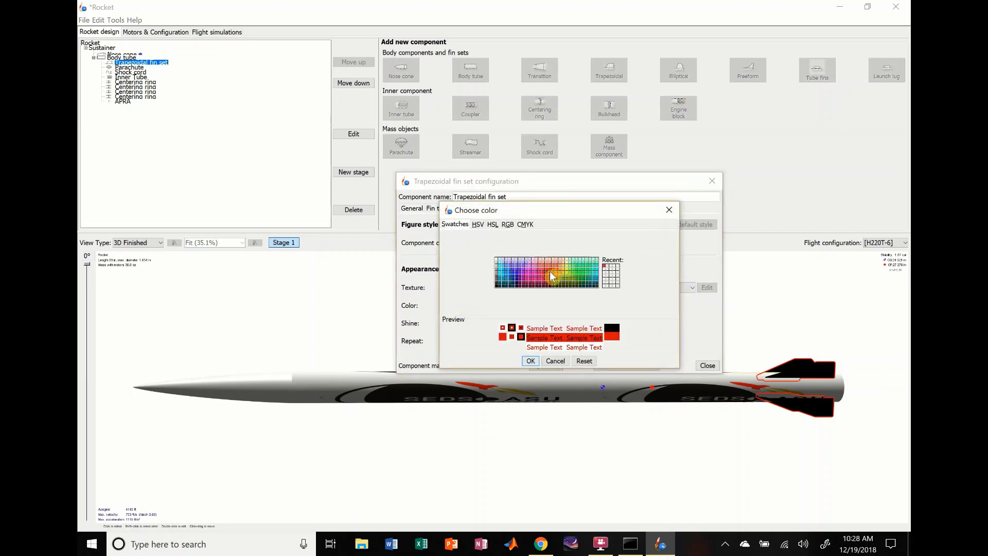
click(531, 360)
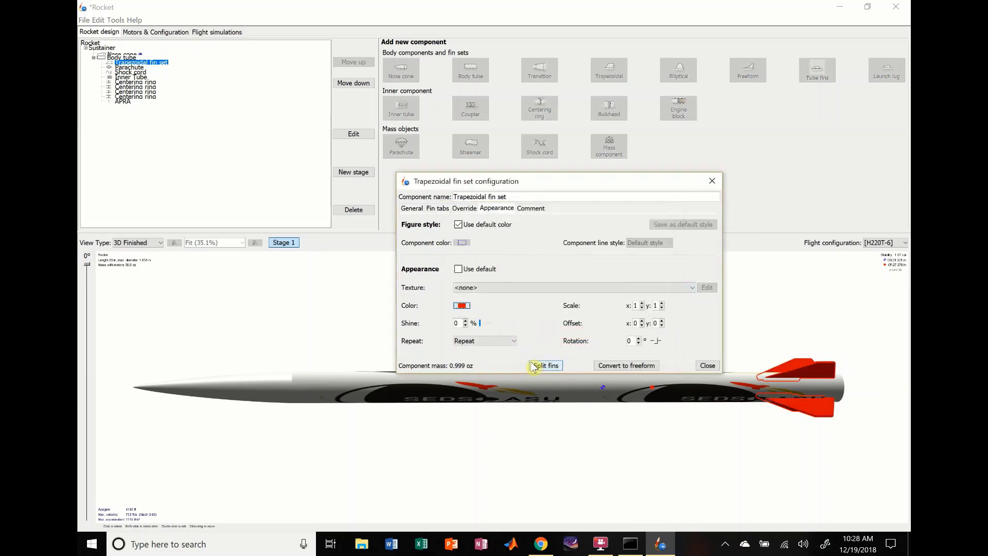
click(707, 365)
drag(609, 456, 628, 417)
Turn off the nose cone's default appearance, keep texture <none>, and colour it yellow.
double_click(288, 391)
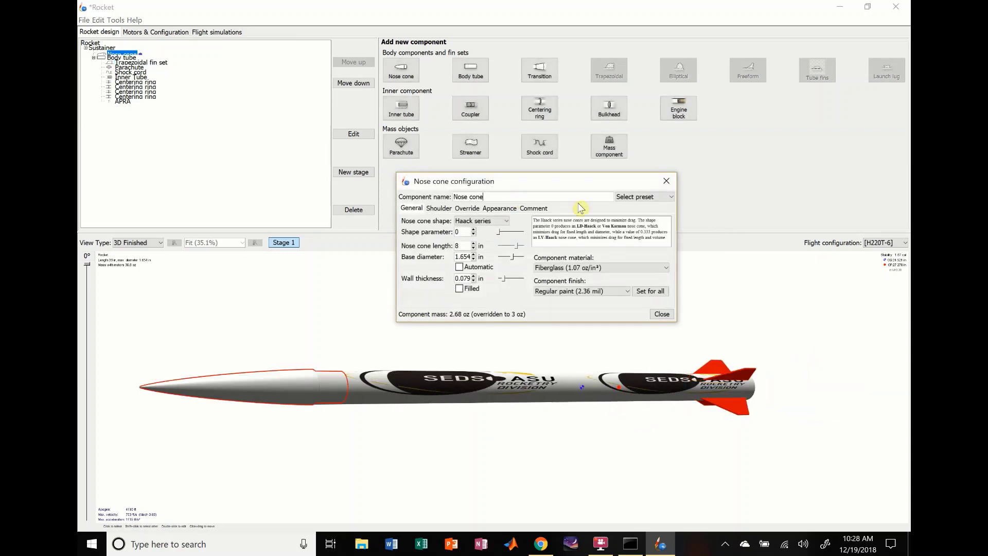
click(497, 208)
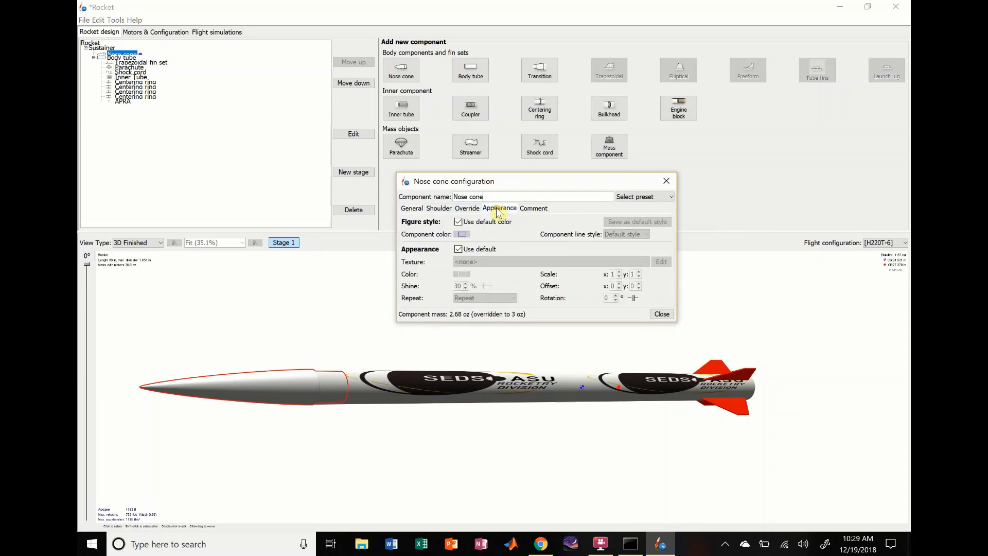
click(458, 249)
click(479, 262)
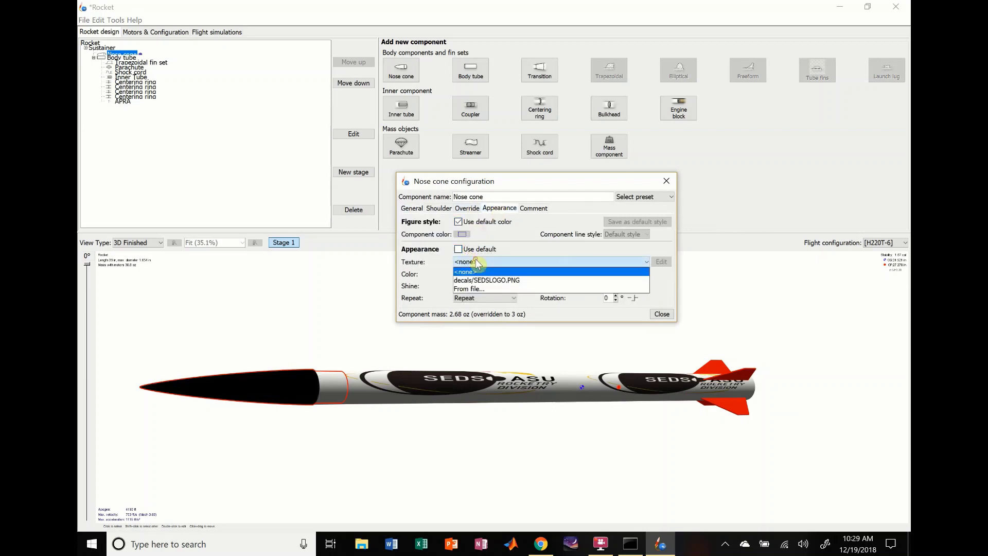
click(451, 281)
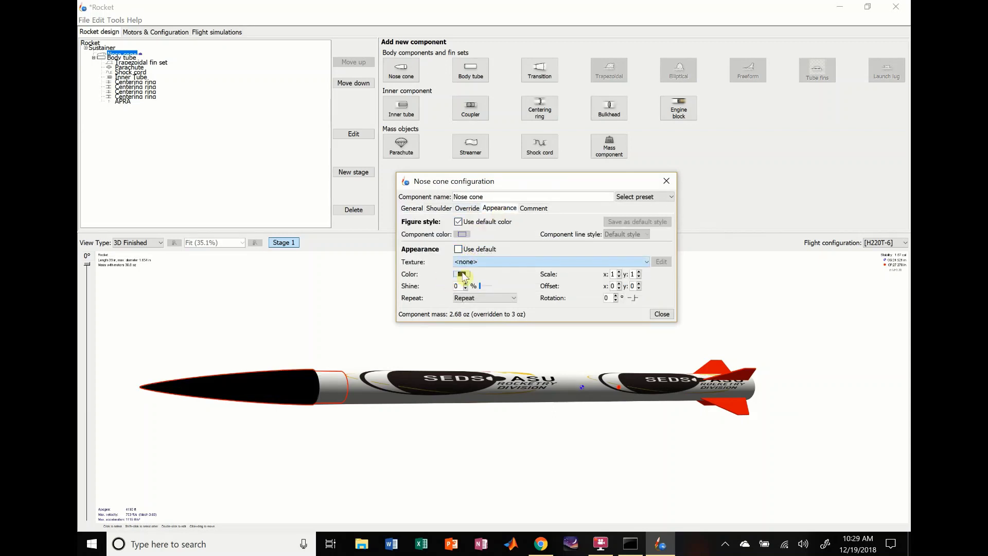
click(462, 274)
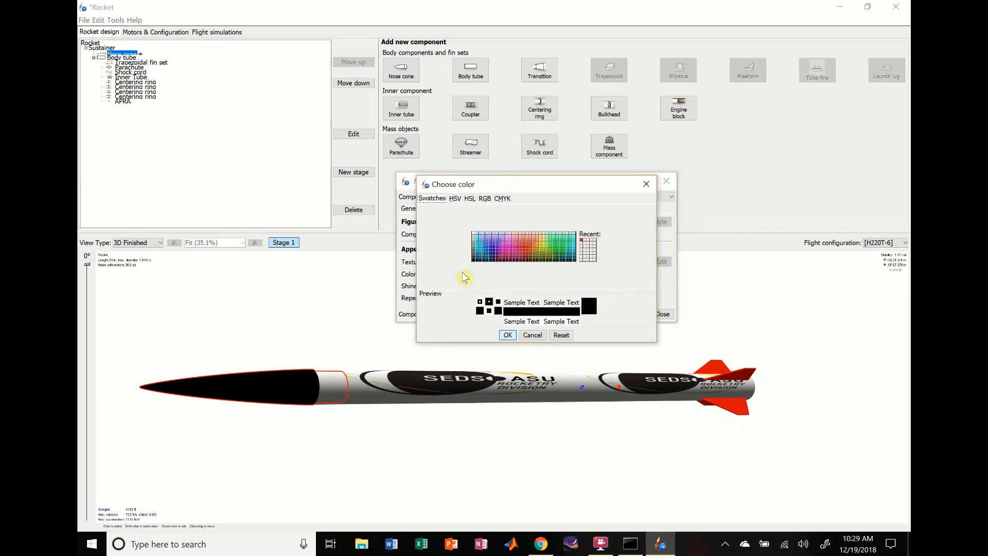
click(540, 245)
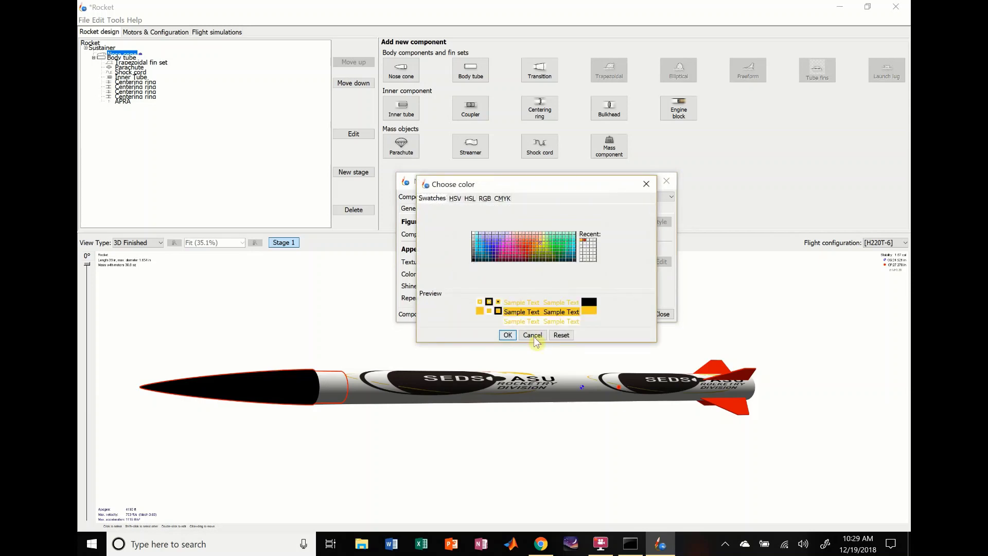
click(508, 335)
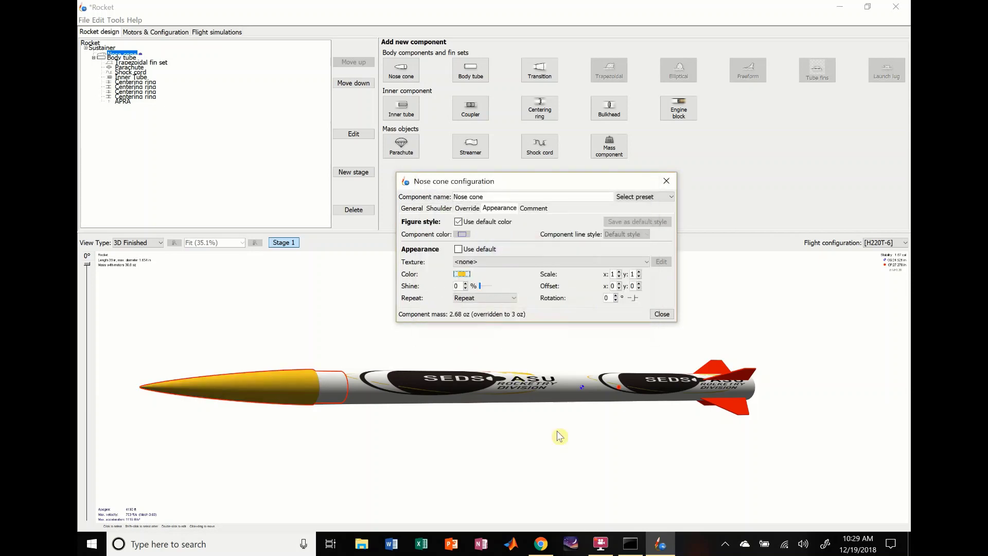
click(529, 441)
drag(485, 352, 517, 415)
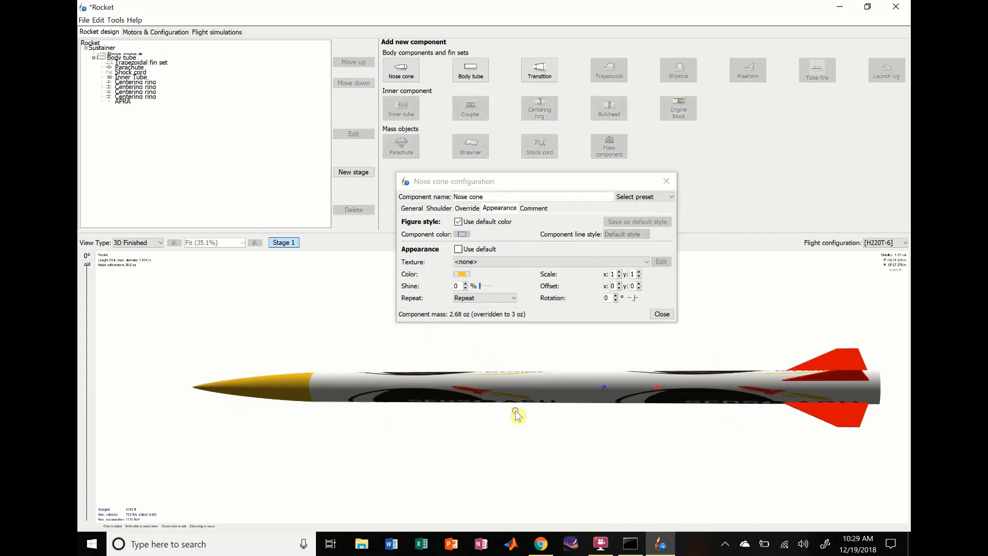
Recolour the fins a darker maroon red and close the fin set dialog.
double_click(843, 366)
click(491, 209)
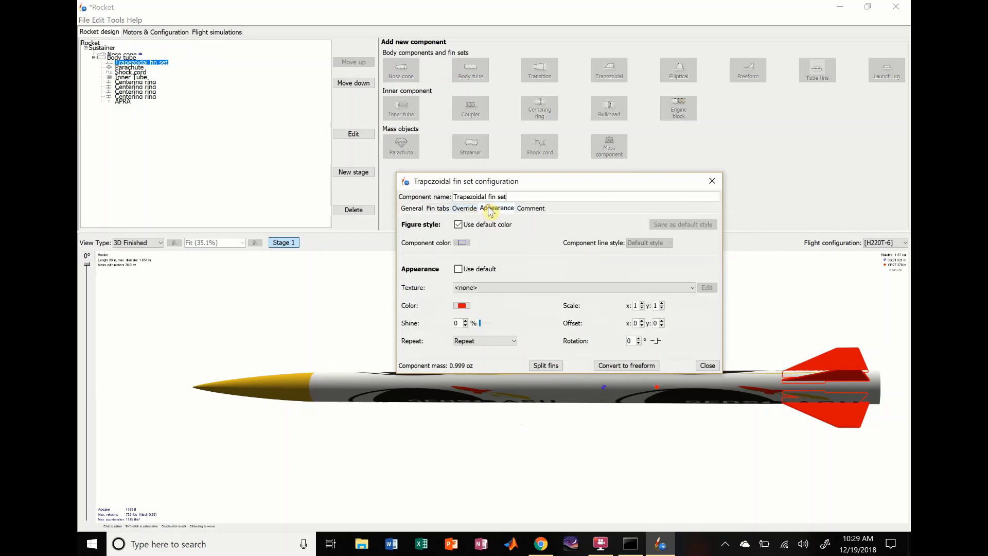
click(462, 306)
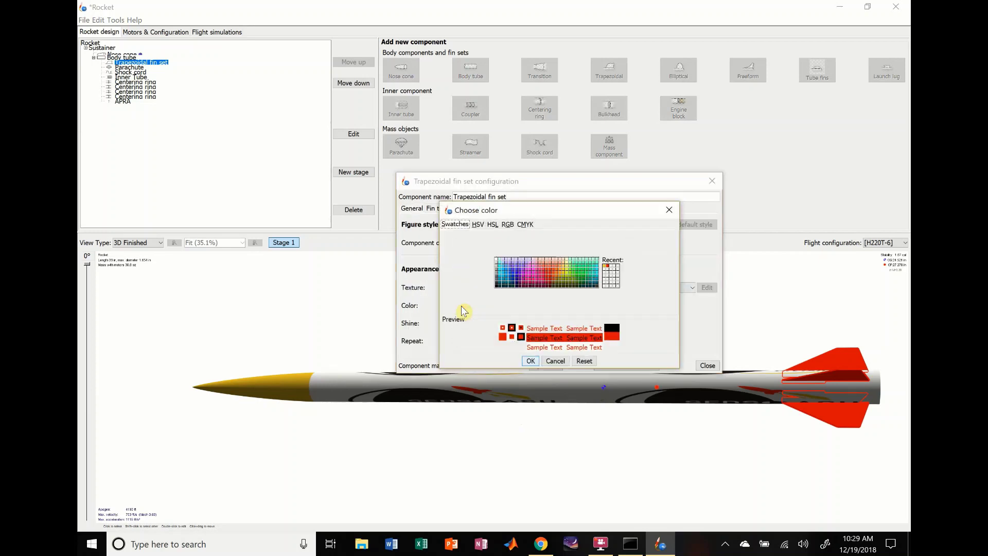
click(549, 283)
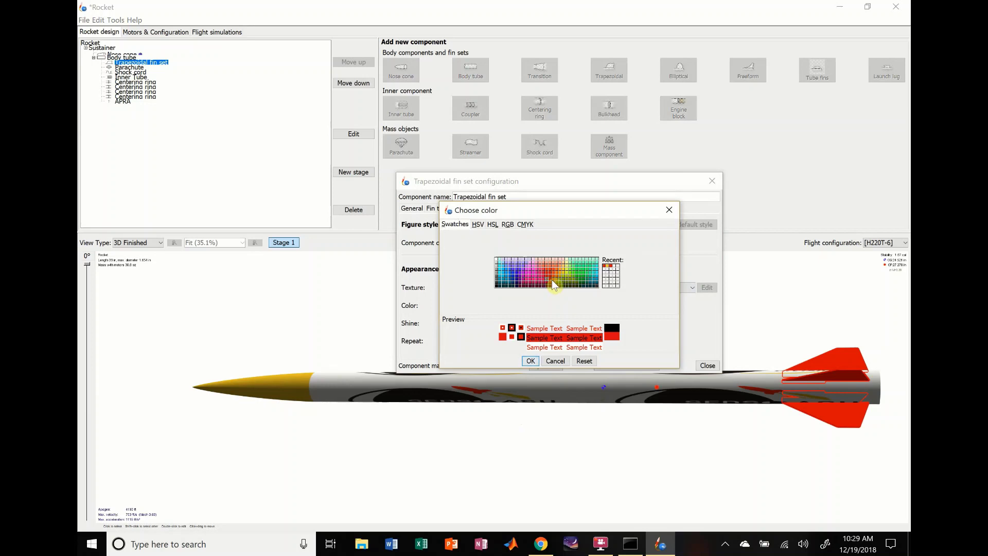
click(530, 361)
click(706, 366)
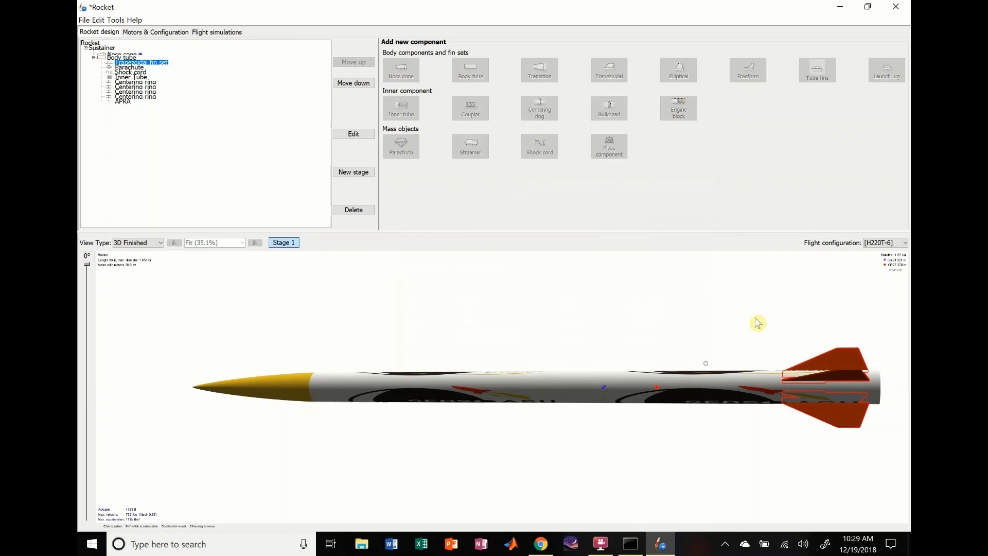
drag(675, 276, 633, 354)
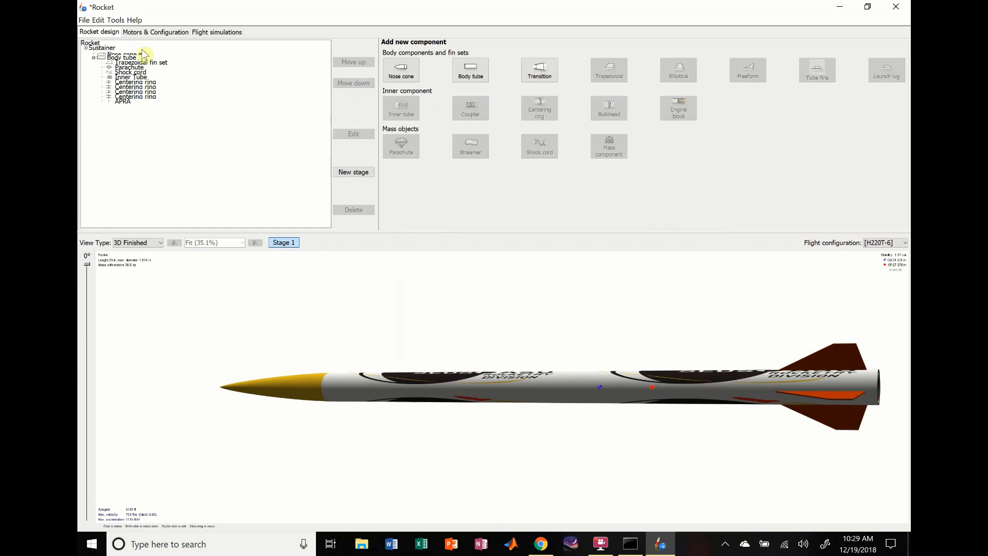
Launch Tools > Photo Studio and orbit the camera around the rocket above the clouds.
click(98, 20)
click(99, 21)
click(116, 21)
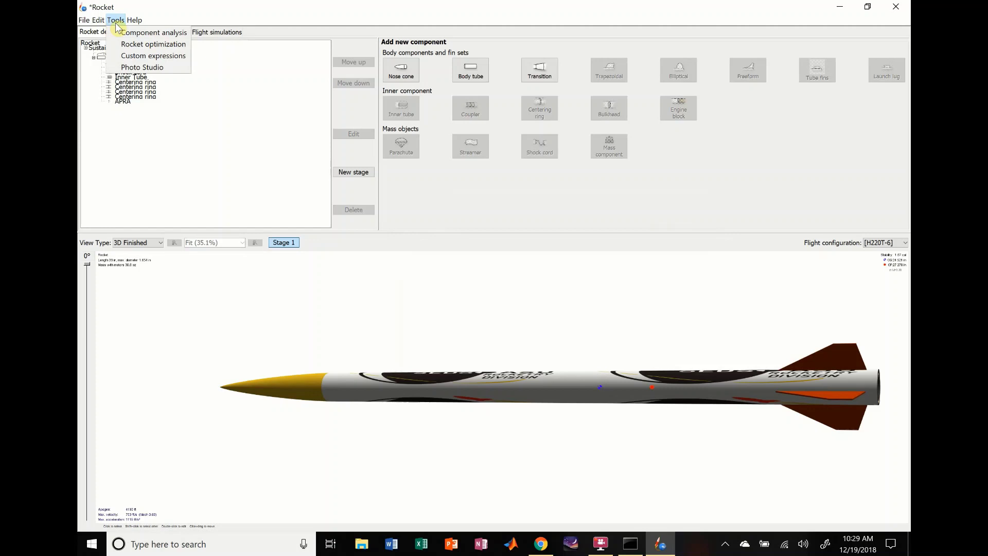
click(127, 66)
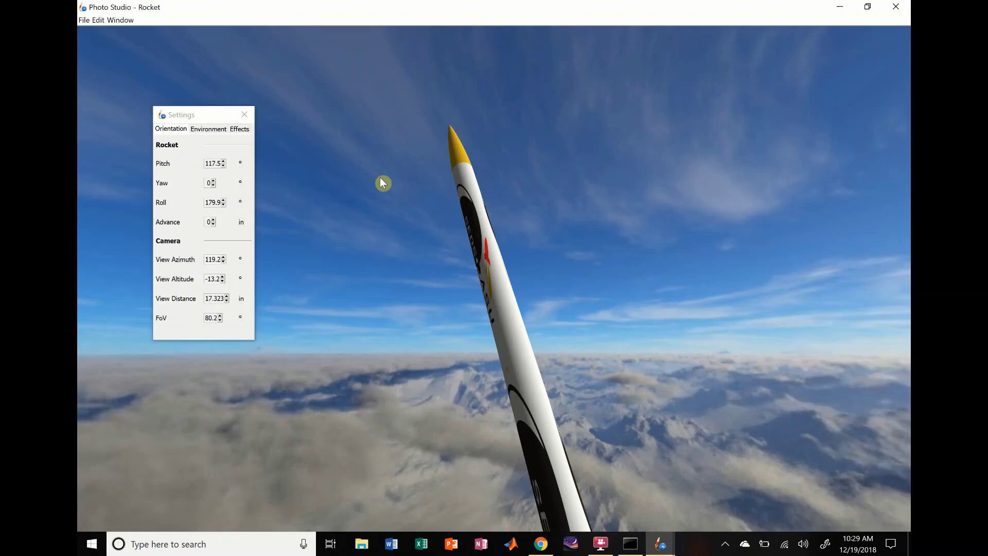
drag(430, 238, 293, 251)
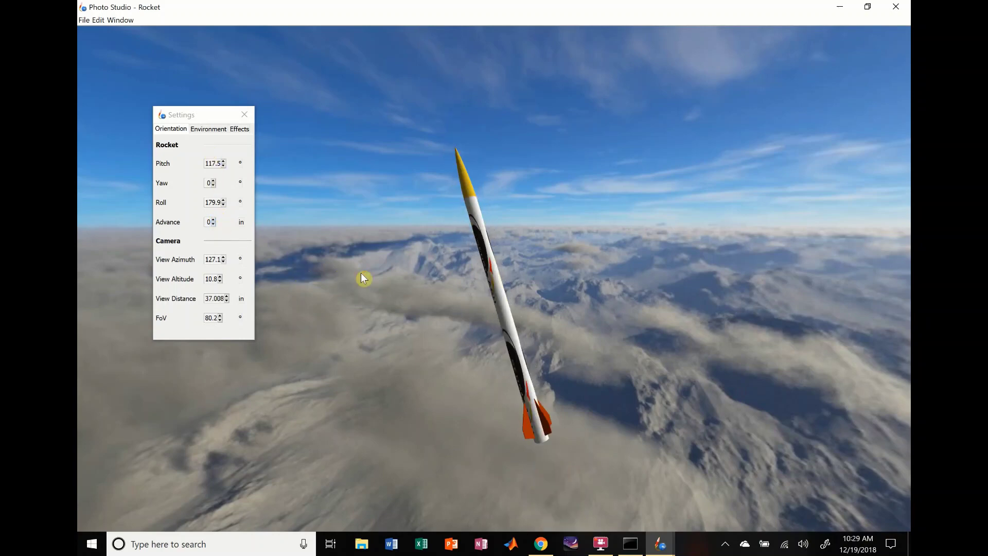
drag(659, 330, 840, 300)
drag(433, 277, 503, 353)
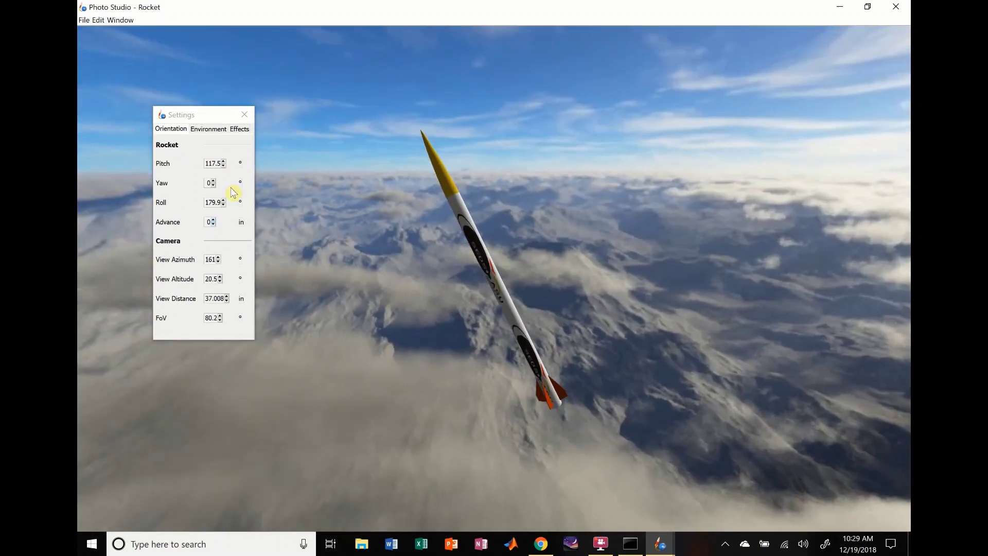
Look over the sun light colour choices in Environment settings without changing them.
click(201, 130)
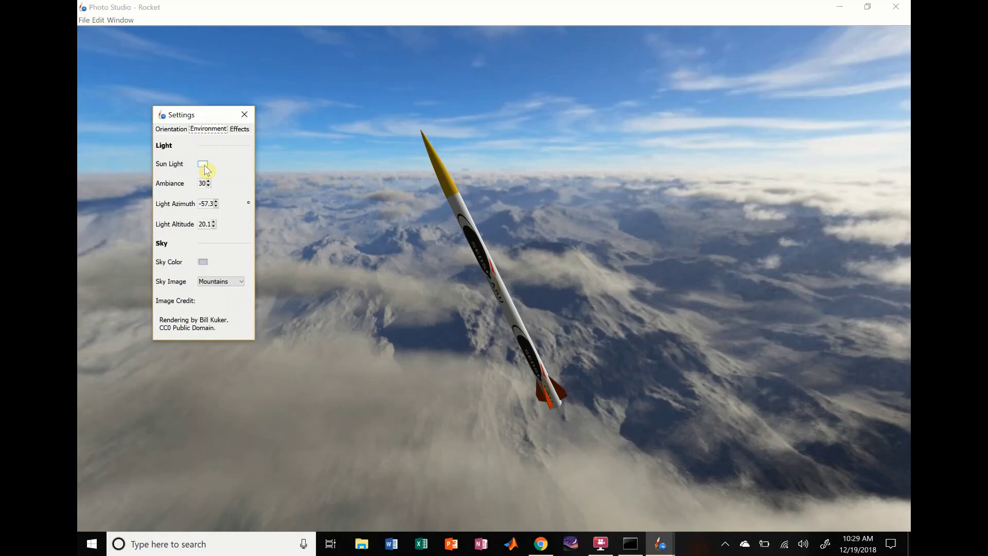
click(205, 165)
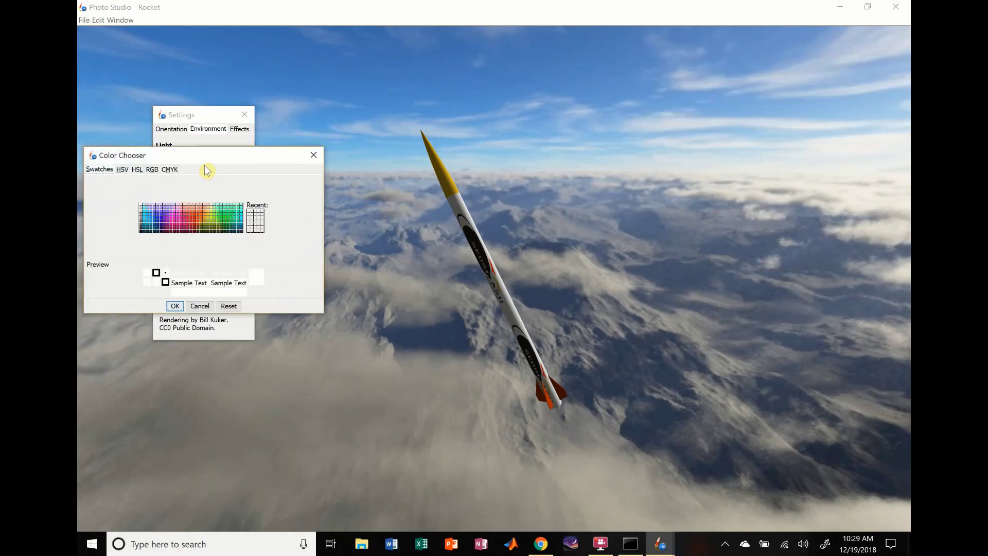
click(314, 155)
click(203, 165)
click(319, 155)
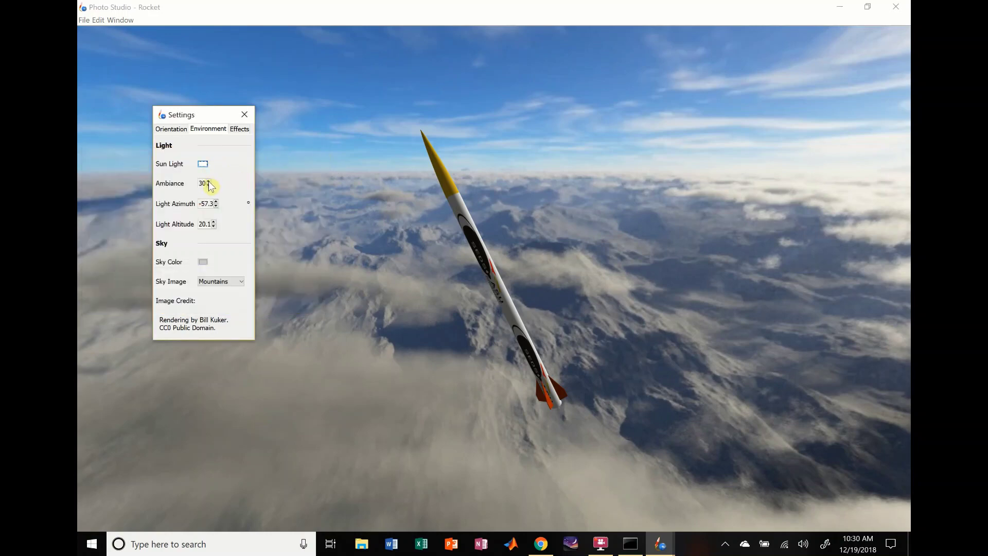
Try the Meadow sky backdrop, then settle on the Stormy Days sky image.
click(217, 283)
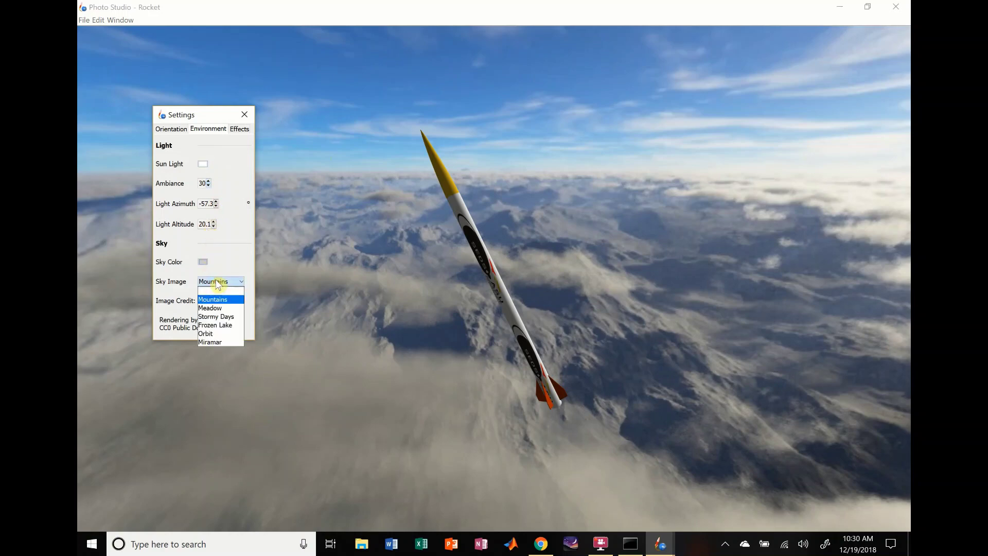
click(214, 312)
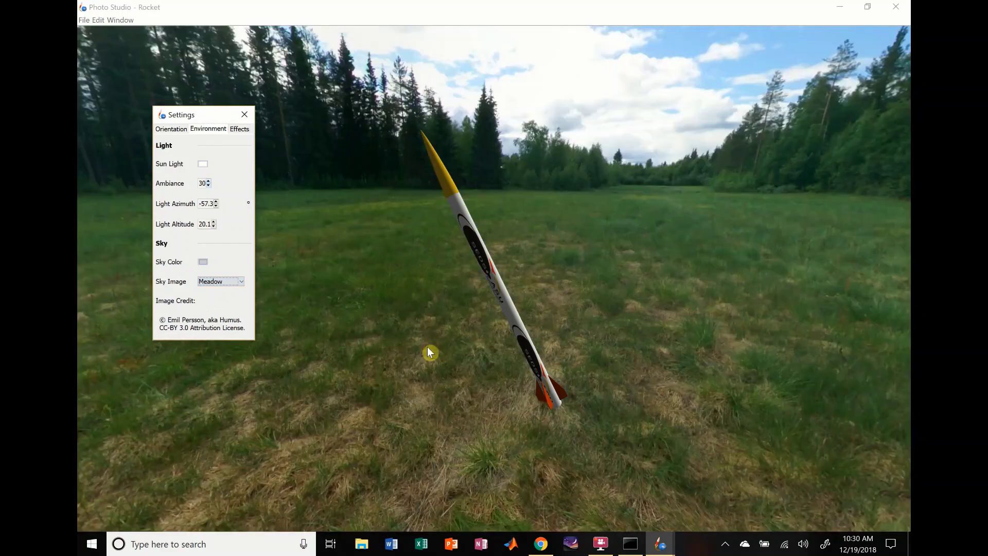
click(355, 331)
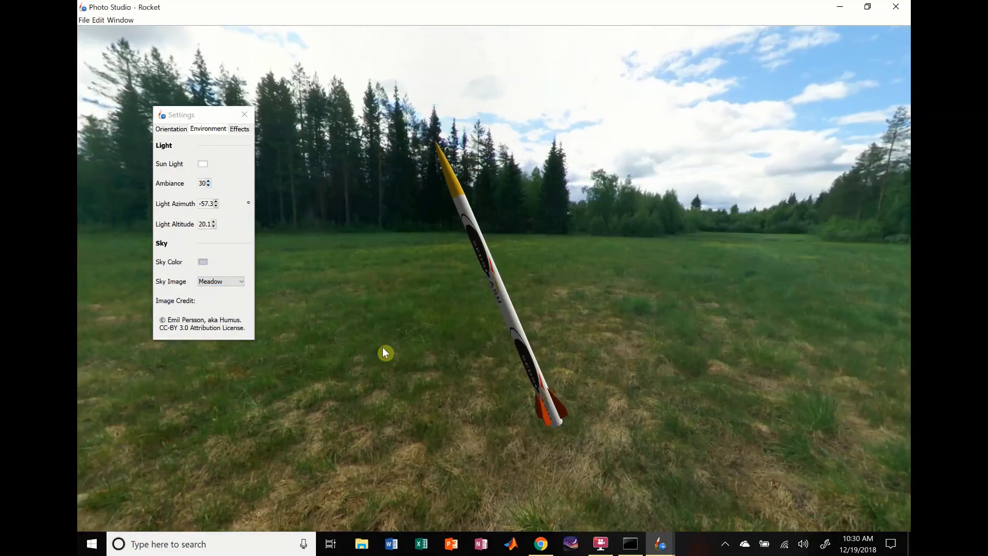
drag(383, 349, 416, 310)
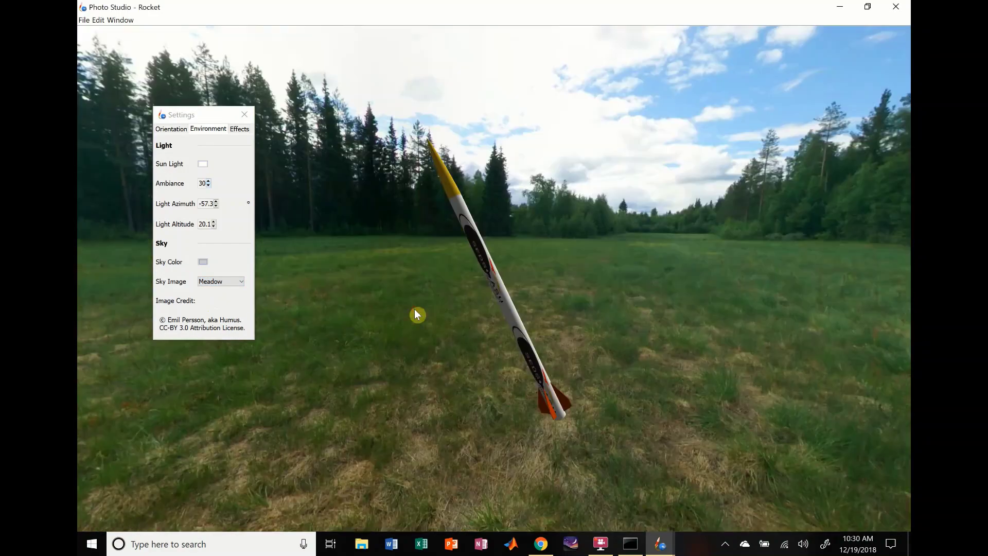
click(230, 283)
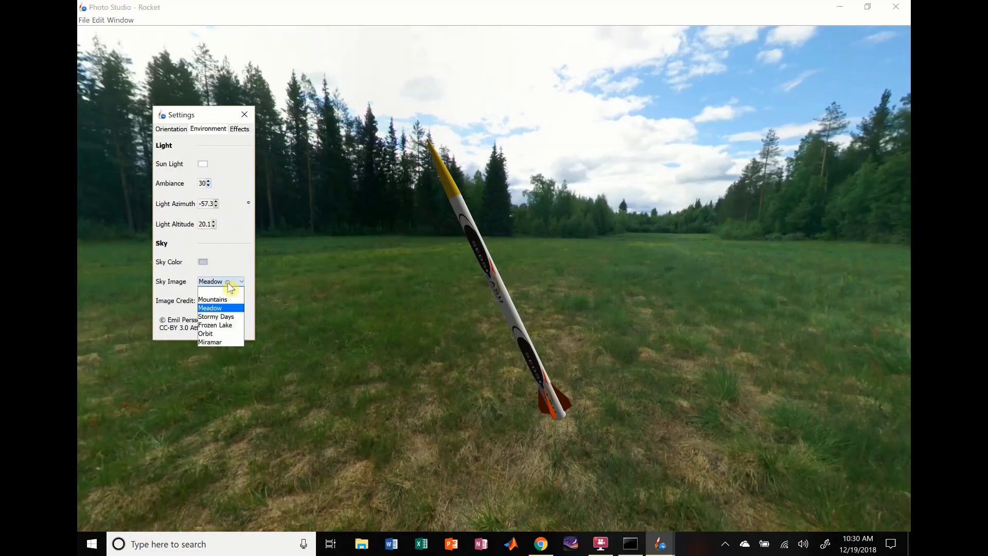
click(219, 317)
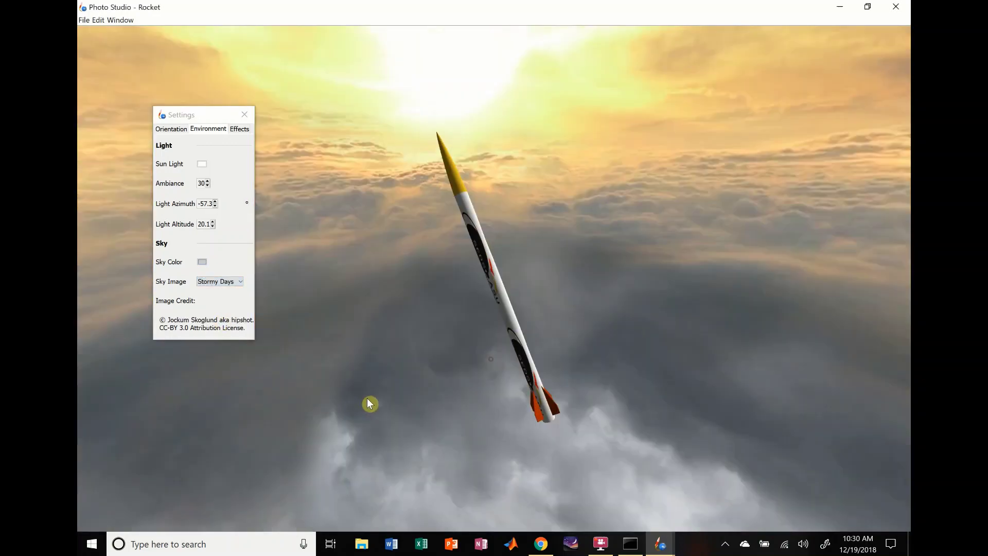
drag(370, 404, 507, 403)
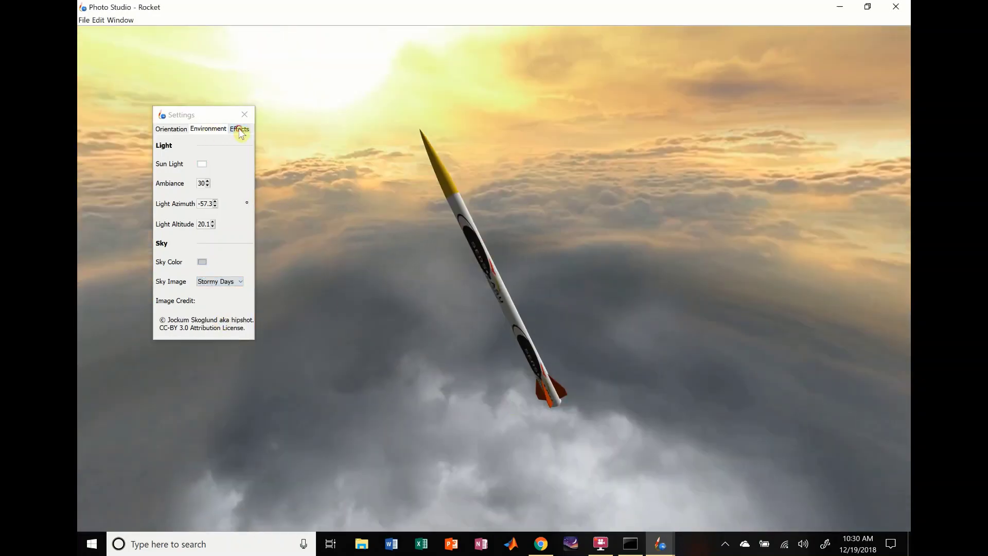
Enable the Smoke and Flame checkboxes on the Effects tab.
click(240, 129)
click(167, 130)
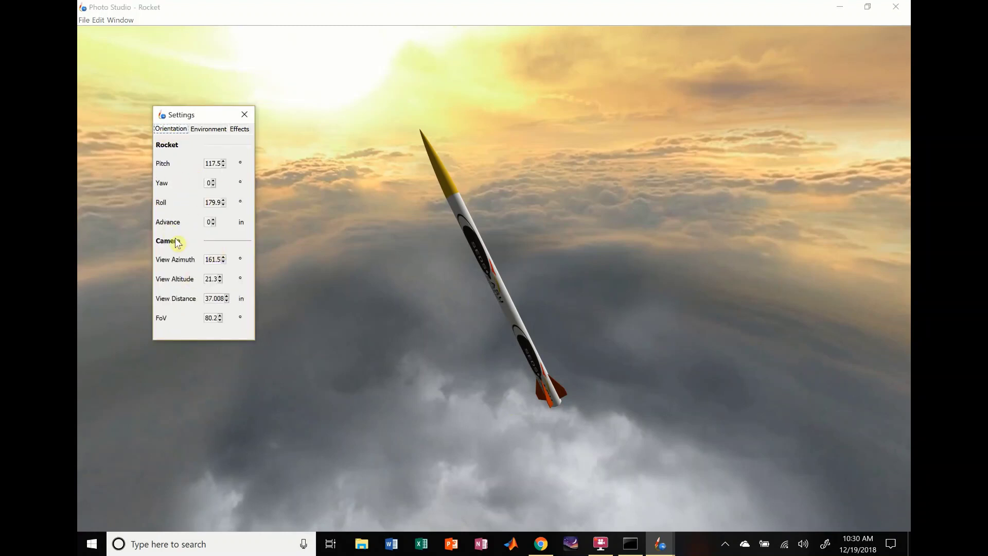
click(239, 129)
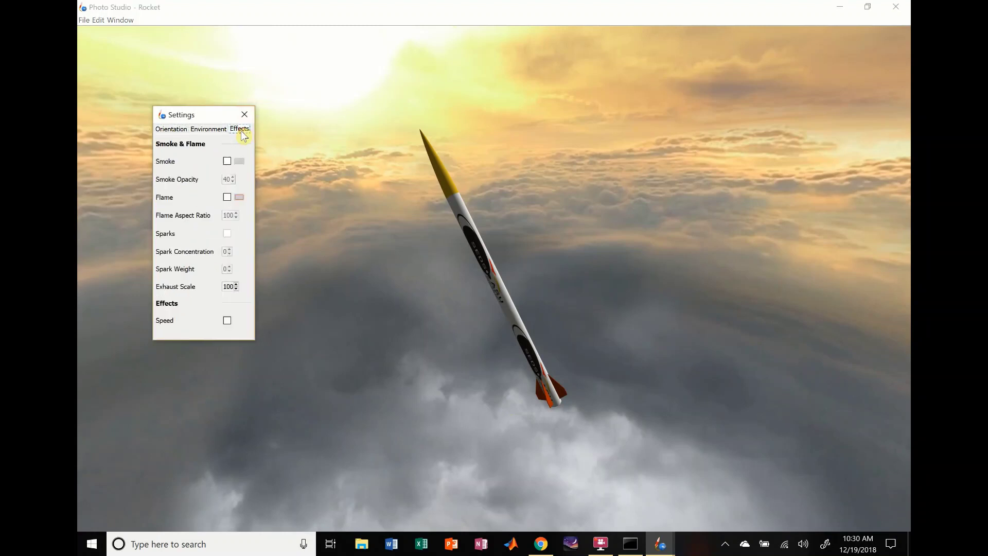
click(226, 161)
click(227, 197)
drag(415, 388, 576, 344)
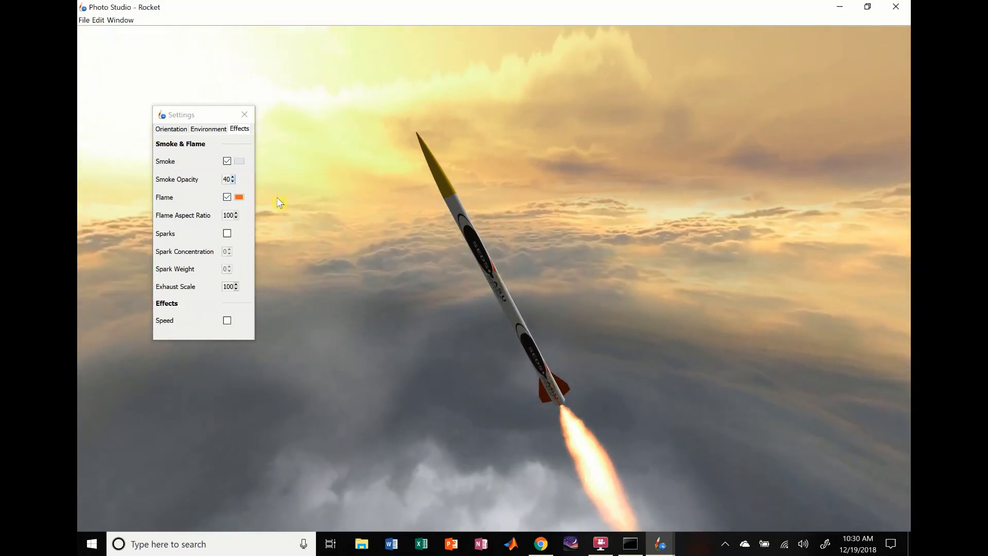
Change the exhaust flame colour to blue.
click(239, 198)
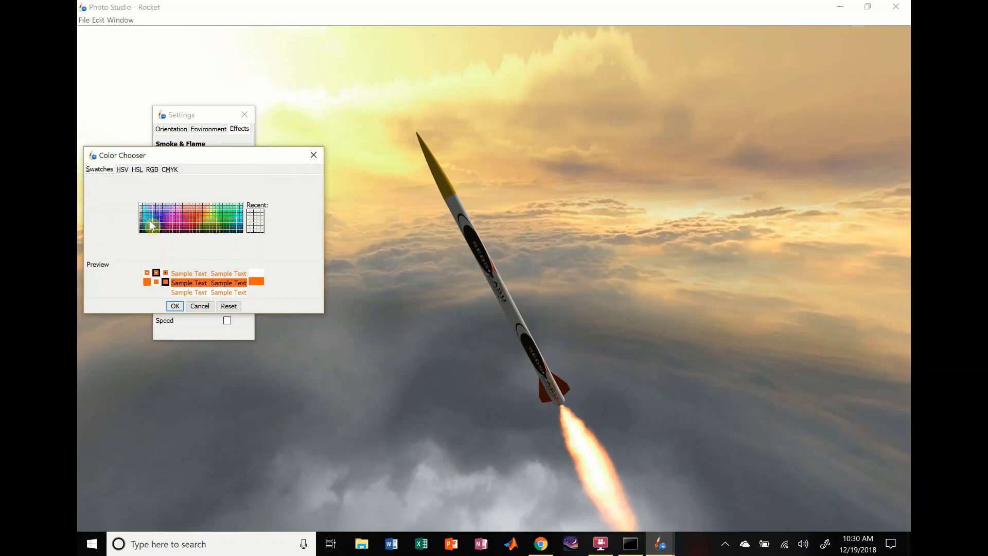
click(152, 225)
click(175, 305)
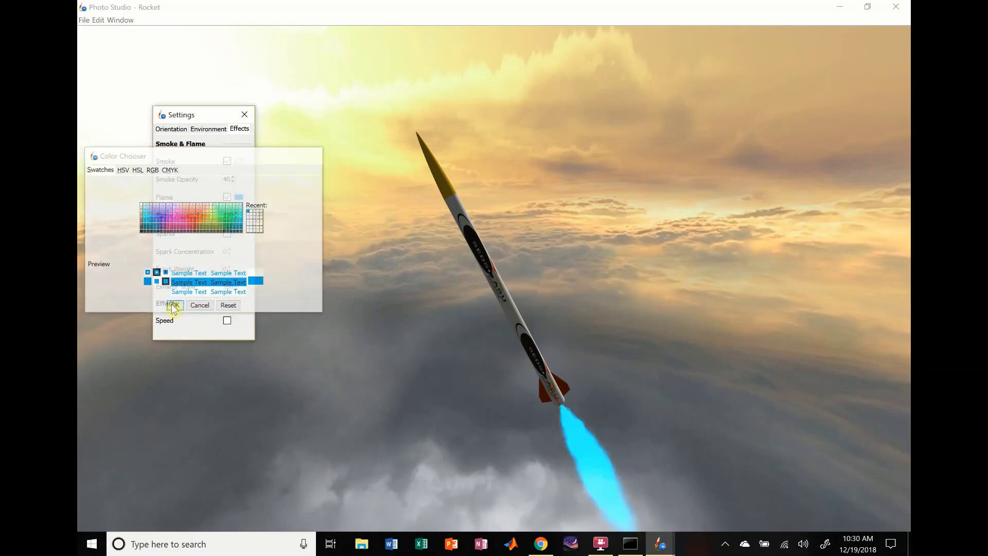
drag(458, 394, 470, 443)
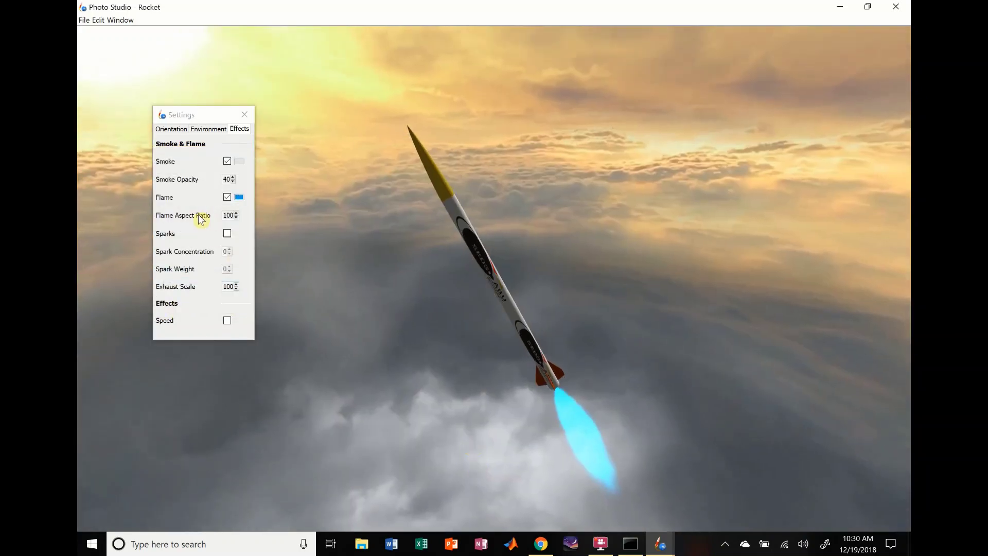
Raise Flame Aspect Ratio to 117 and enable Sparks and Speed effects.
click(235, 213)
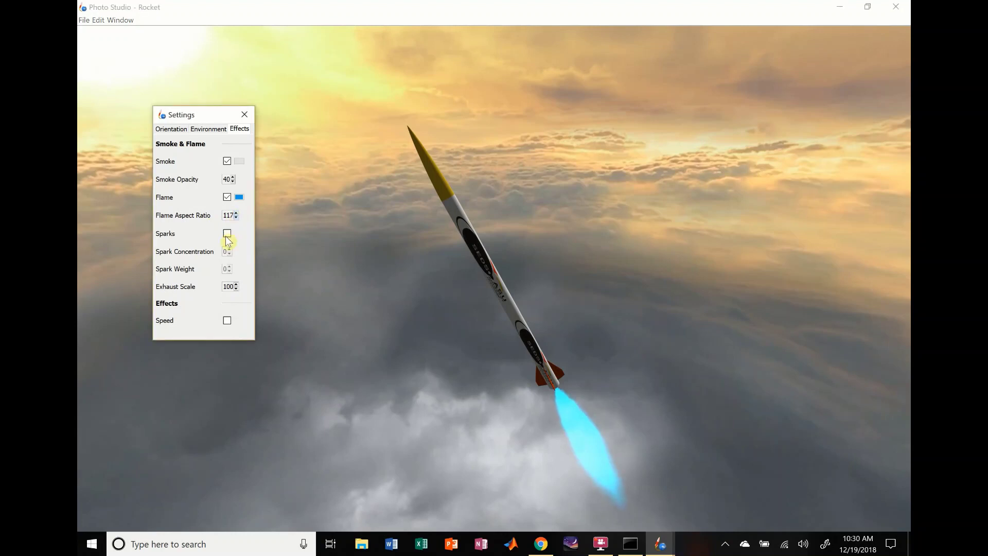
click(227, 234)
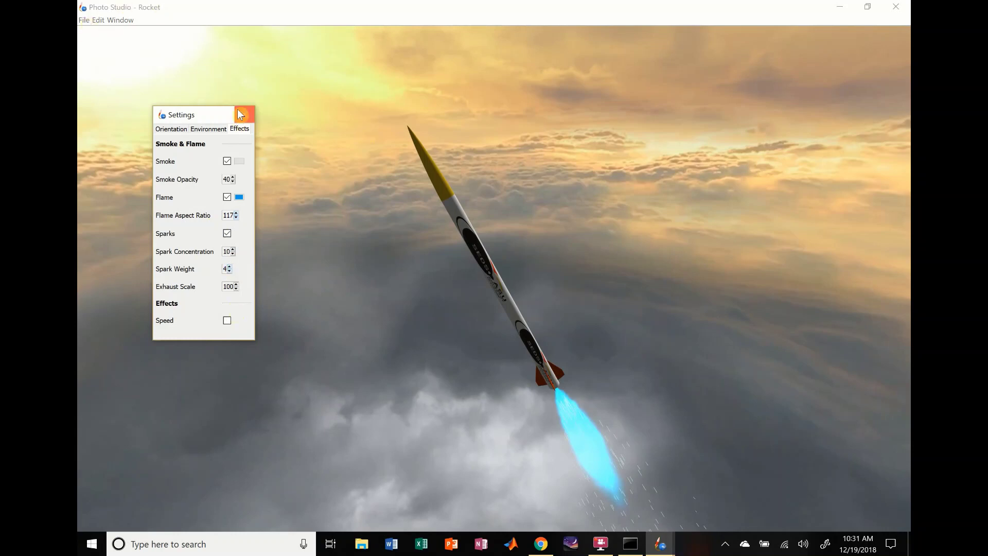
click(227, 321)
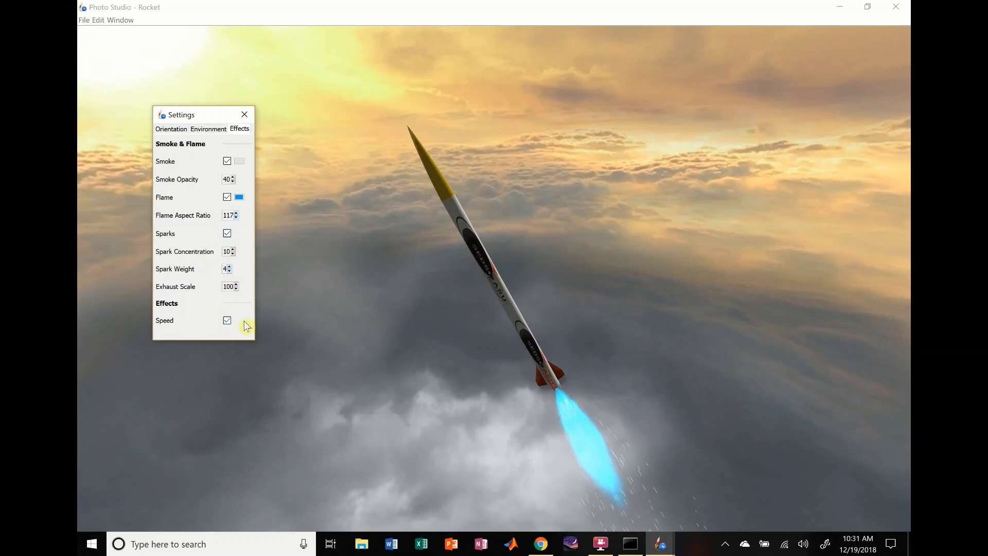
Close the Photo Studio settings and bring the main rocket design window back to the front.
click(244, 114)
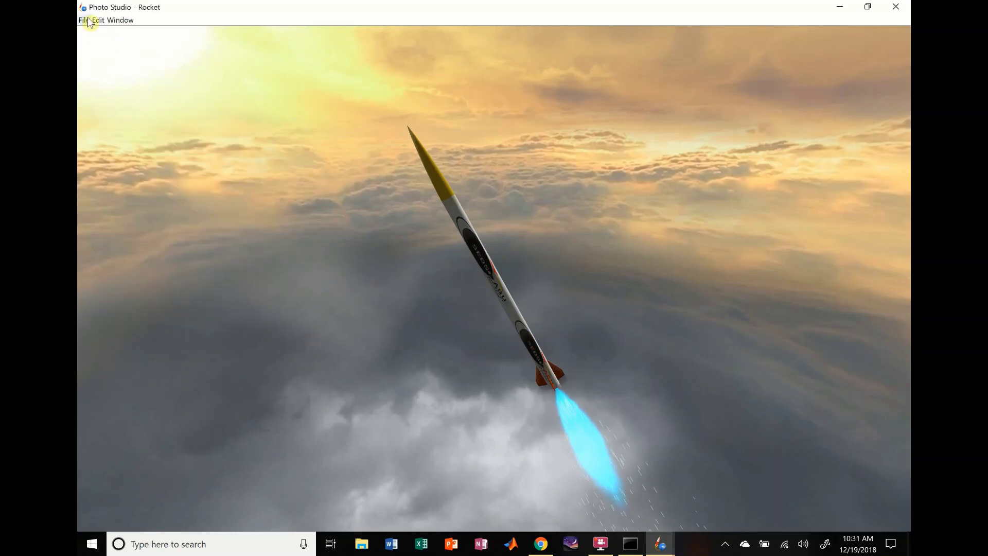
click(88, 20)
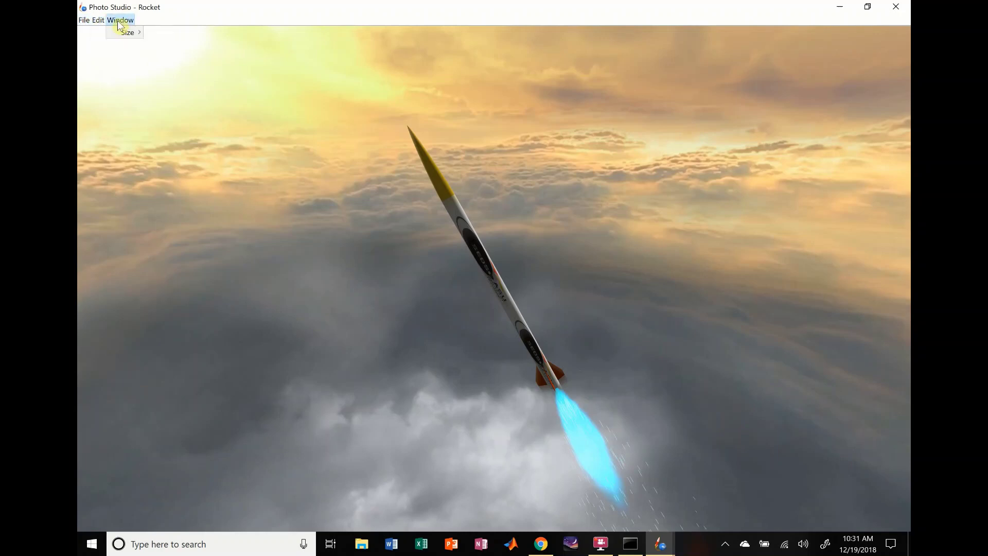
click(351, 263)
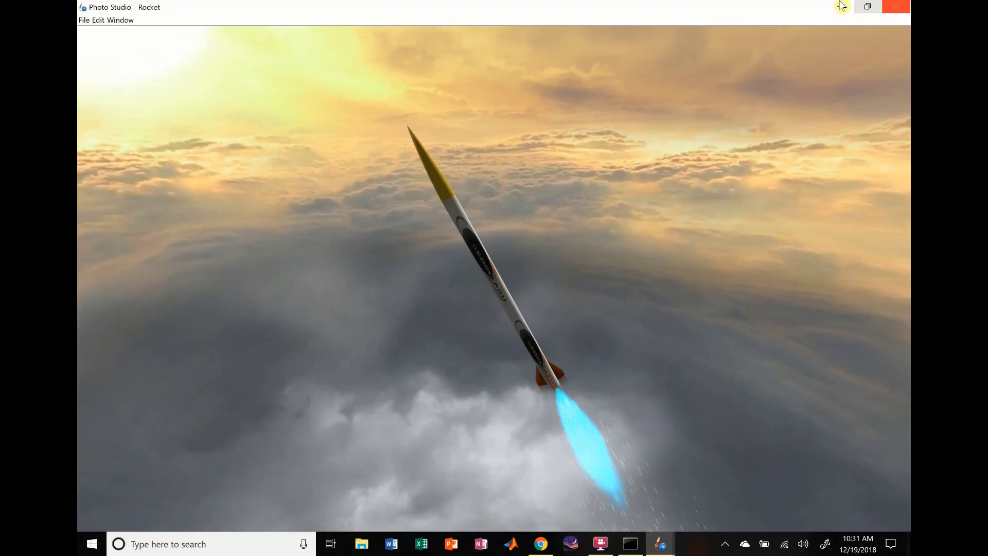
click(657, 551)
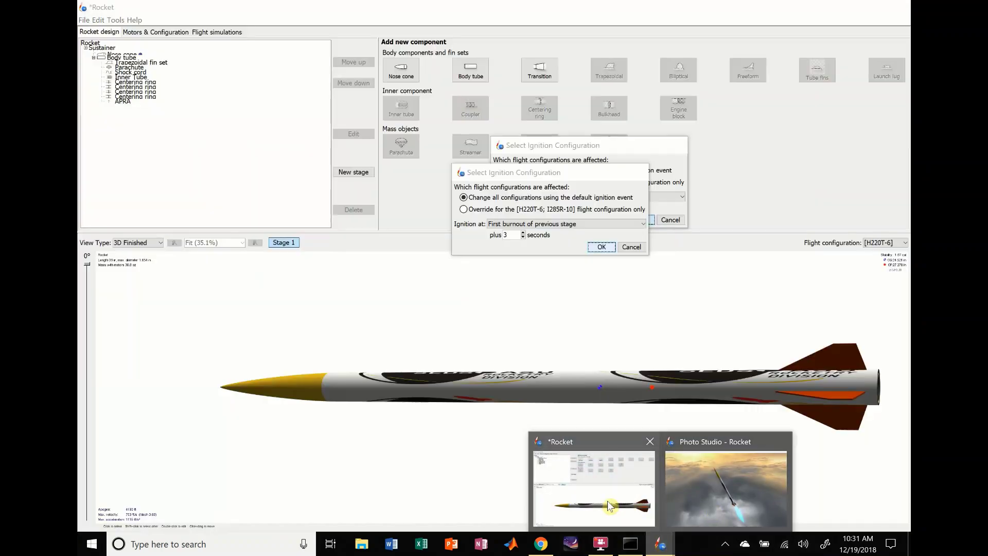
click(609, 507)
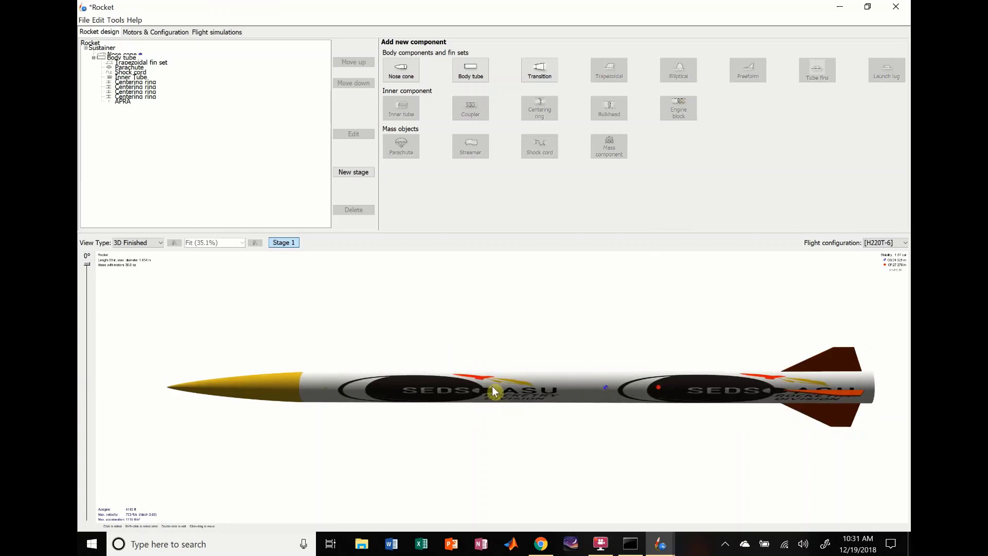
Switch the design to Side view and open an enlarged Component analysis stability table.
click(143, 242)
click(135, 252)
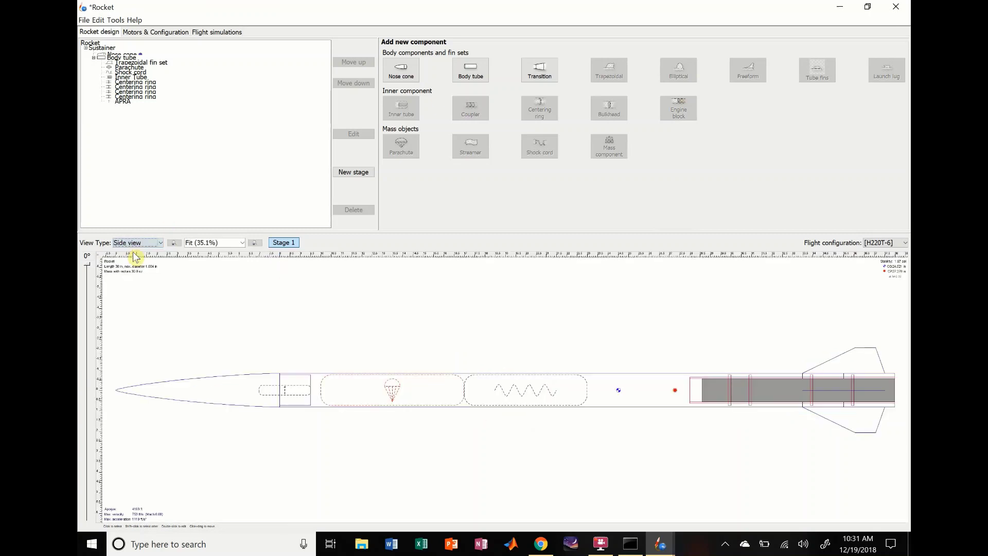
click(116, 21)
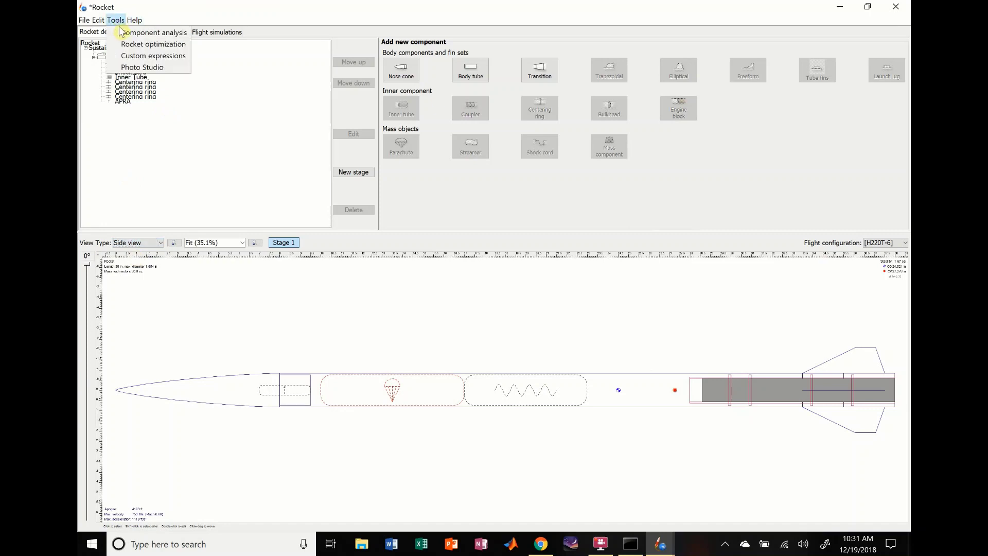
click(121, 33)
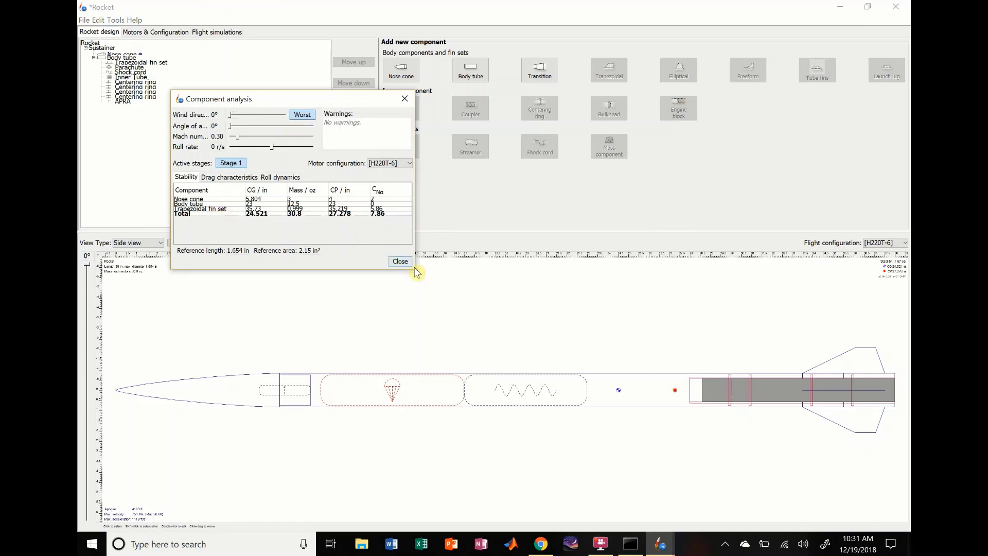
drag(416, 269, 544, 309)
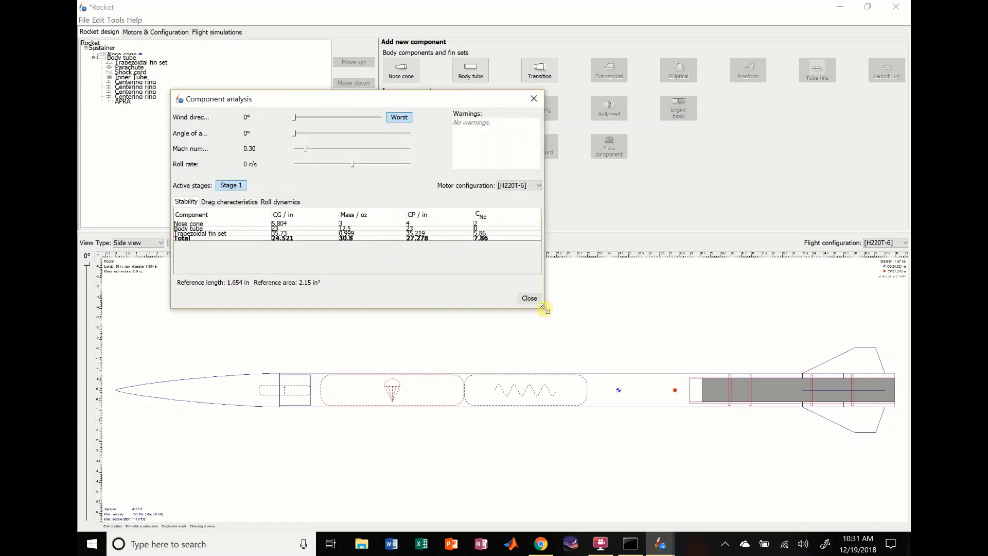
Close Component analysis, then open and close the empty Custom expressions dialog.
click(529, 299)
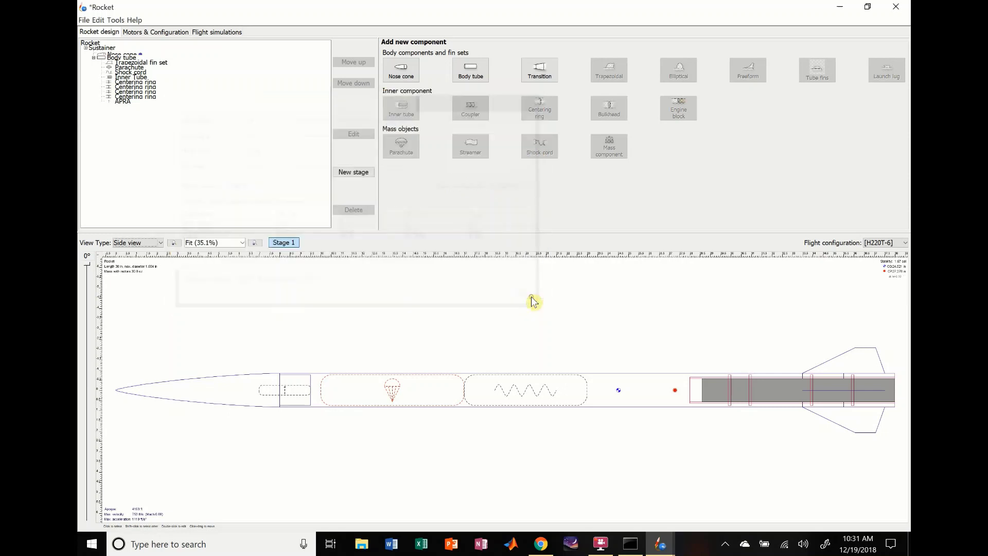
click(114, 21)
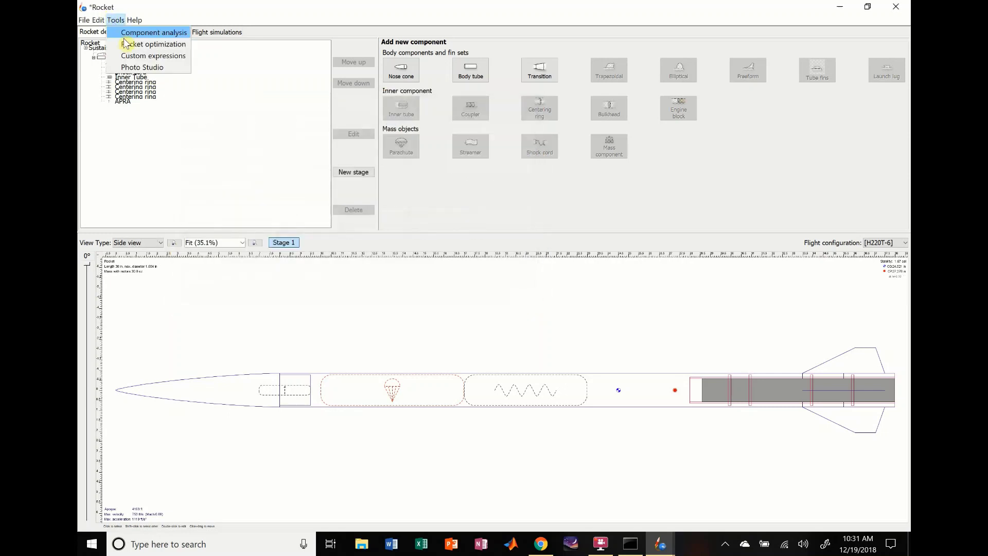
click(132, 58)
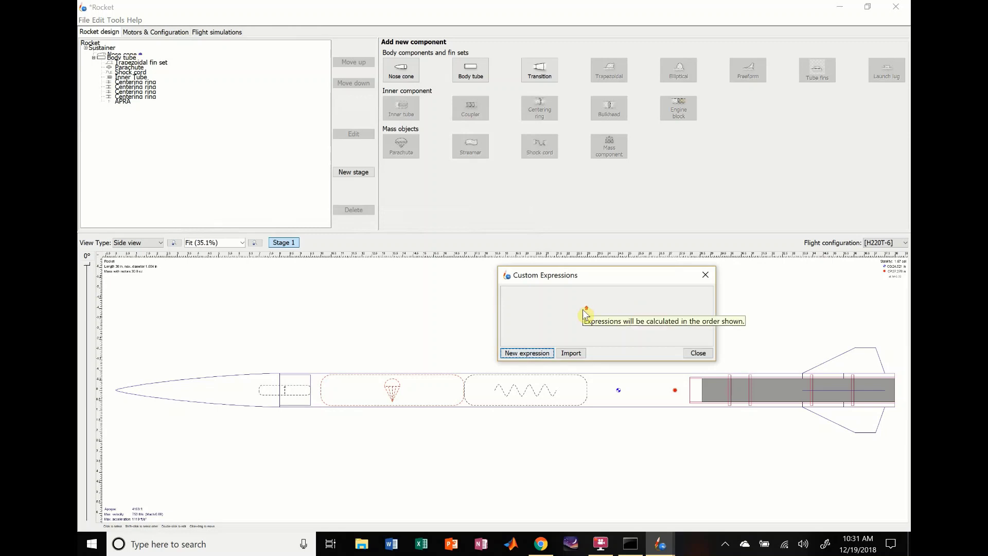
click(706, 275)
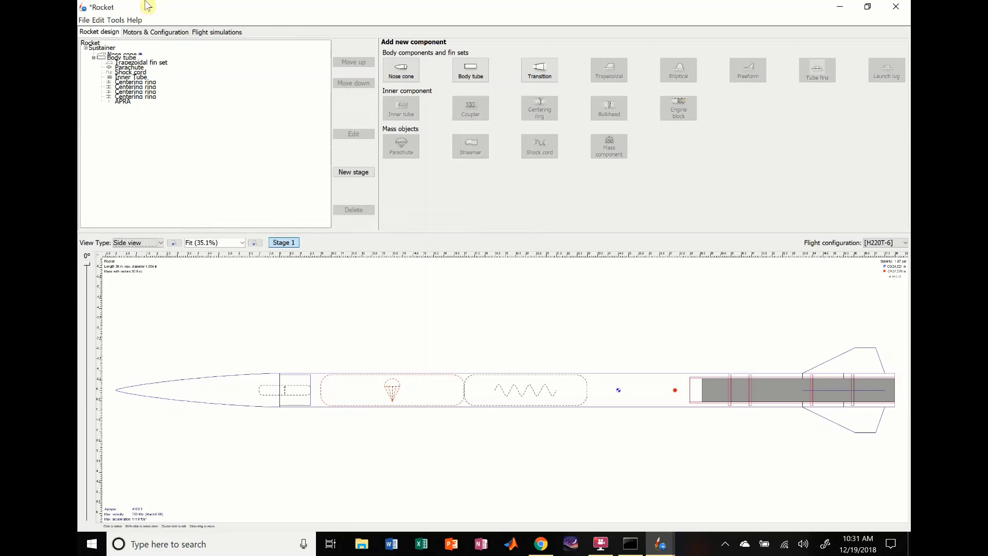
Open the Rocket optimization dialog, moved fully into view and enlarged.
click(116, 20)
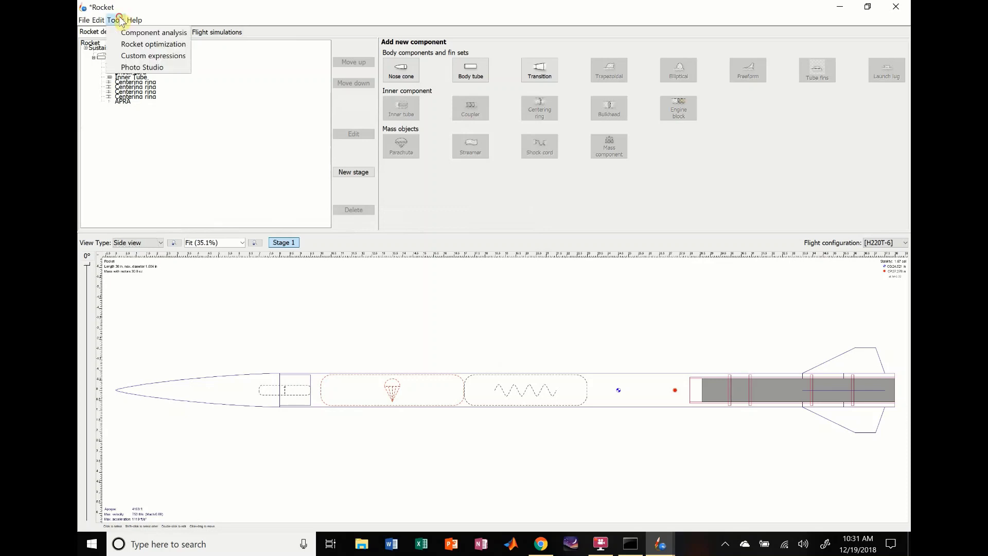
click(134, 46)
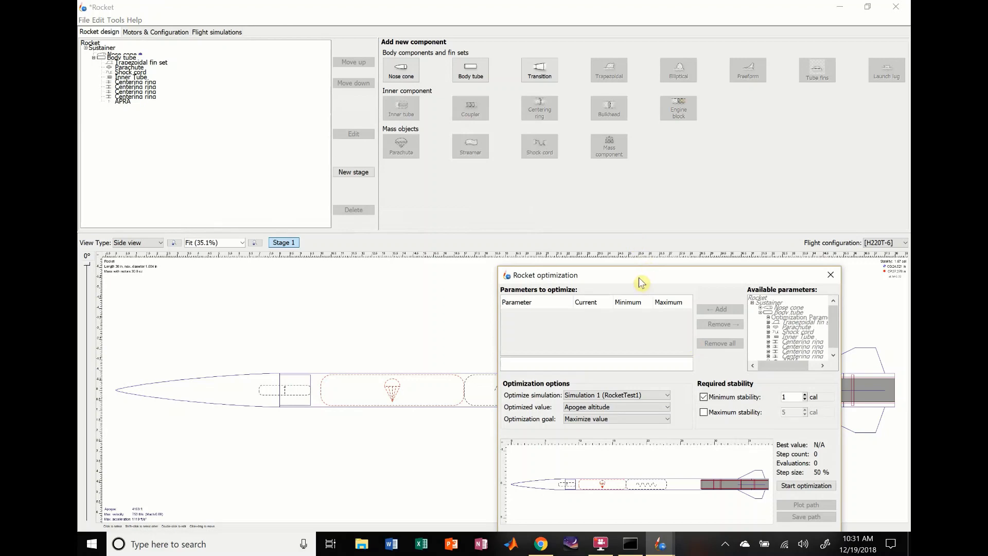
drag(647, 278, 462, 85)
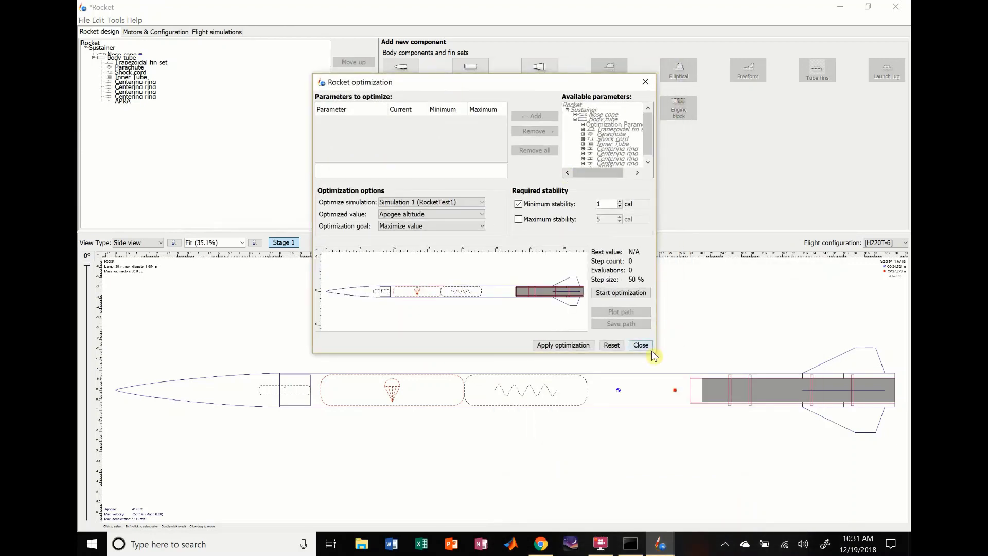
drag(654, 352, 906, 529)
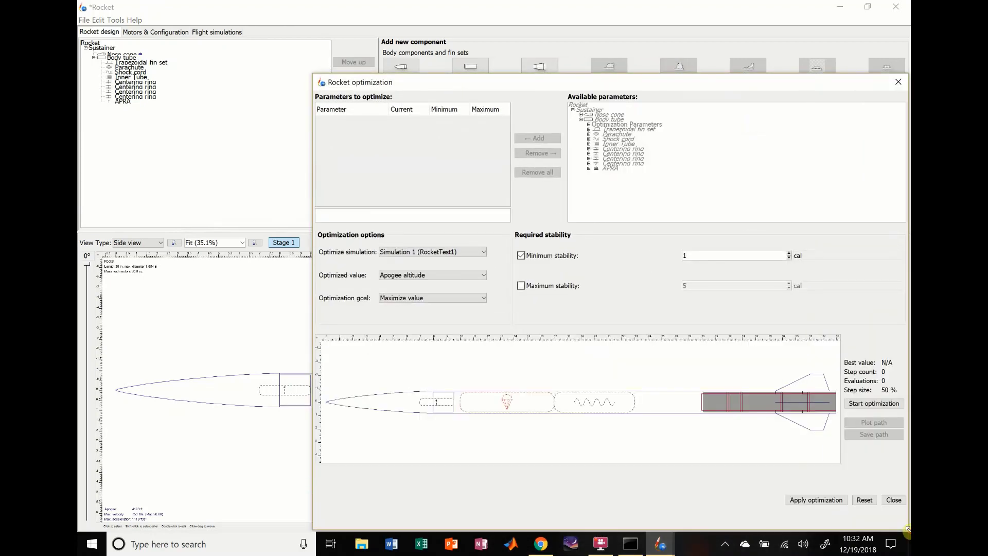
drag(646, 81, 499, 37)
Expand Nose cone, Body tube and its Optimization Parameters nodes in Available parameters.
click(485, 91)
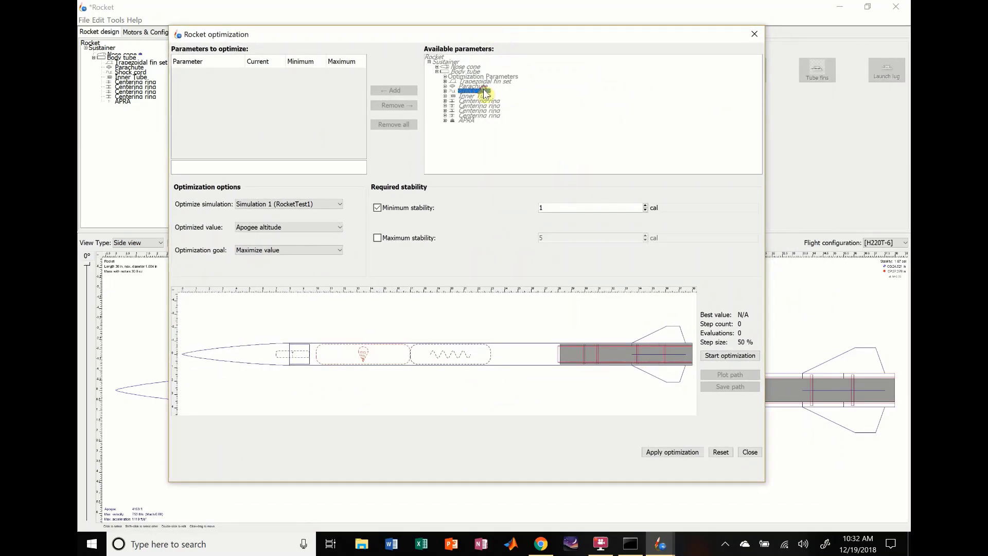
click(437, 67)
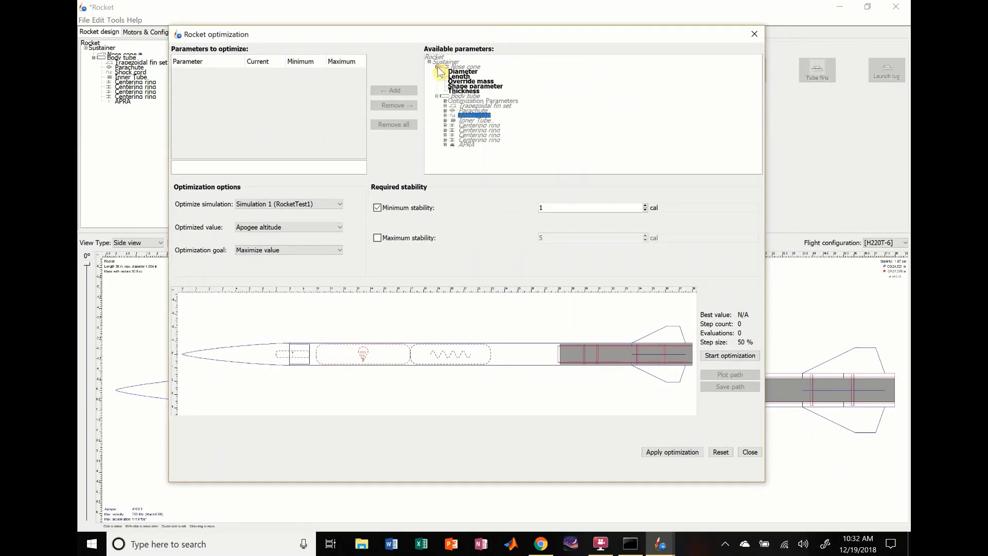
click(436, 96)
click(438, 97)
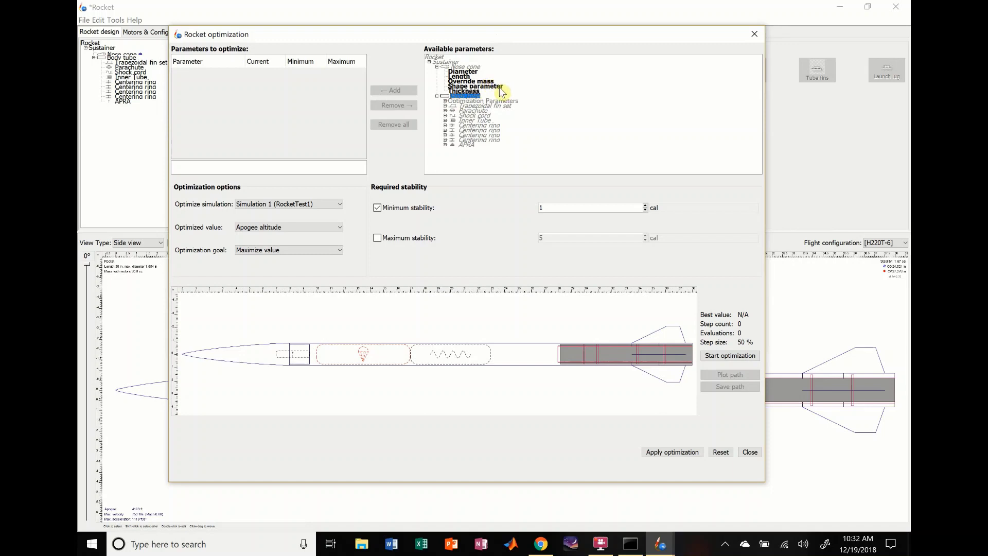
click(446, 100)
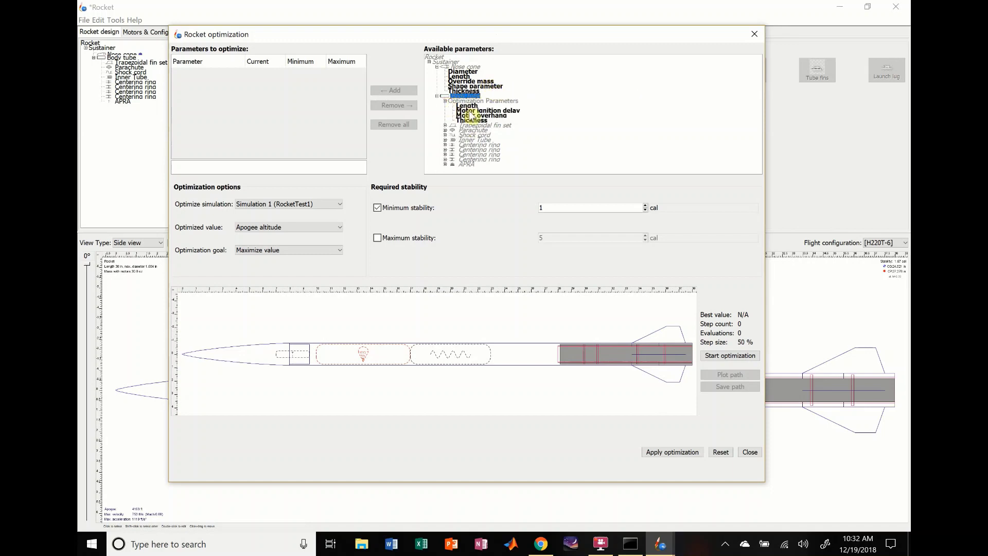
Add Nose cone Length (4–16 in) to optimize, with minimum stability 1.25 cal and no maximum.
click(449, 67)
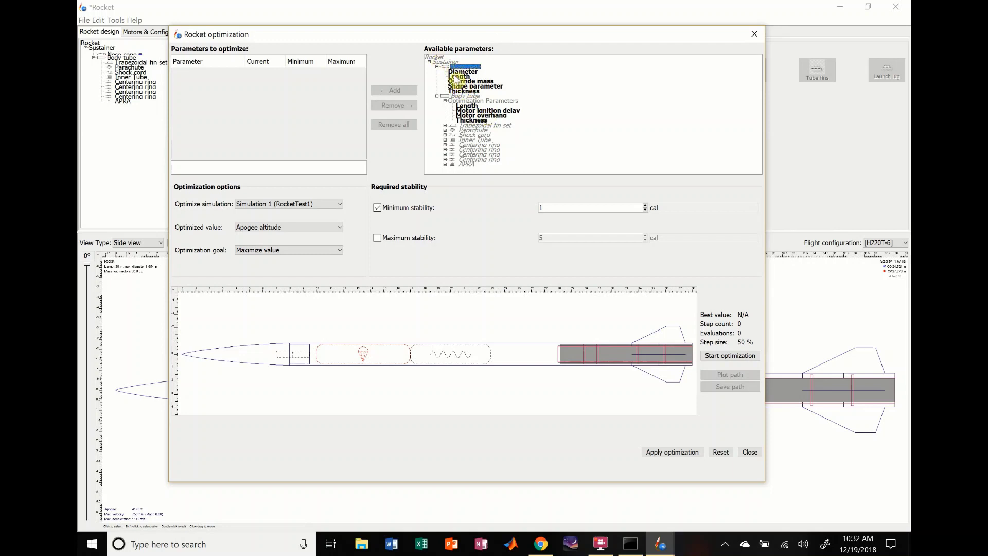
click(457, 77)
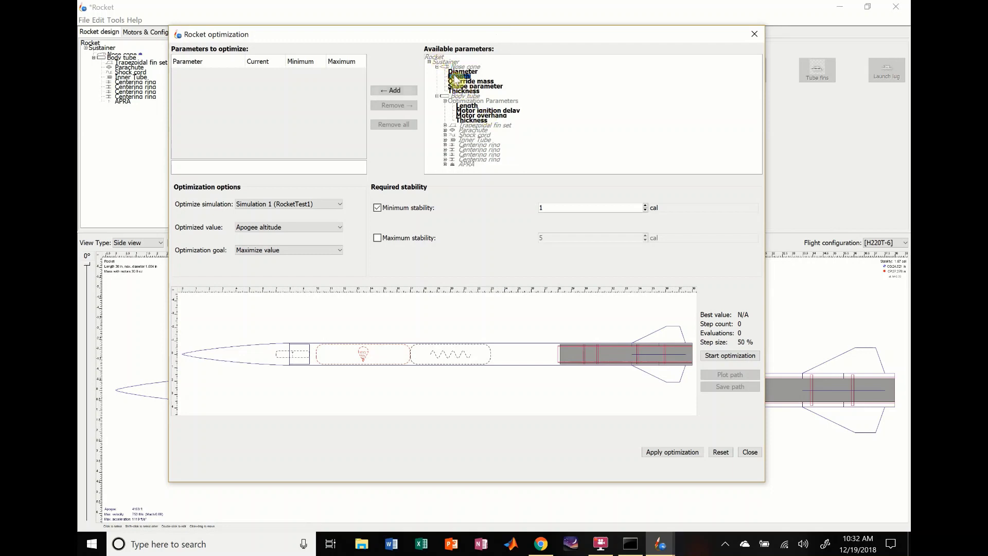
click(396, 91)
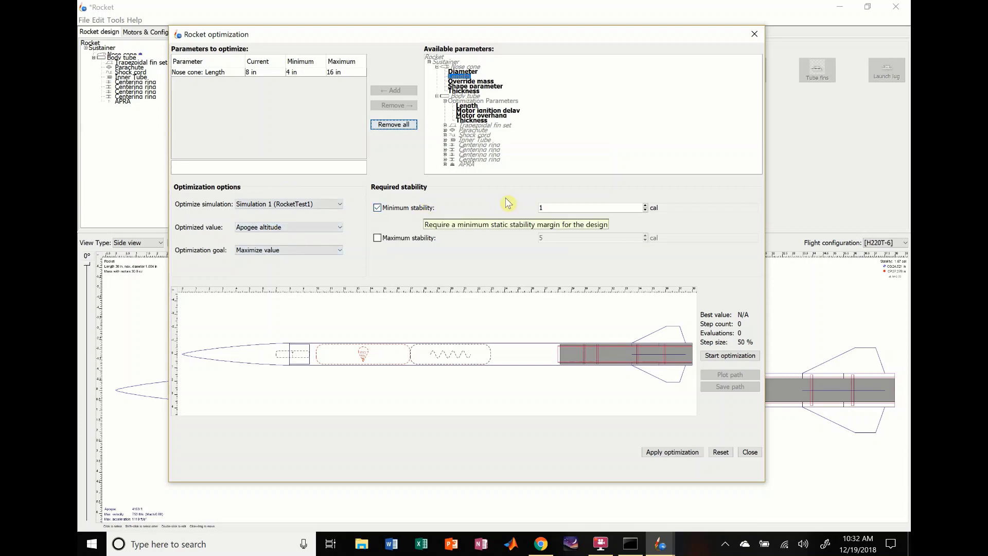
click(580, 206)
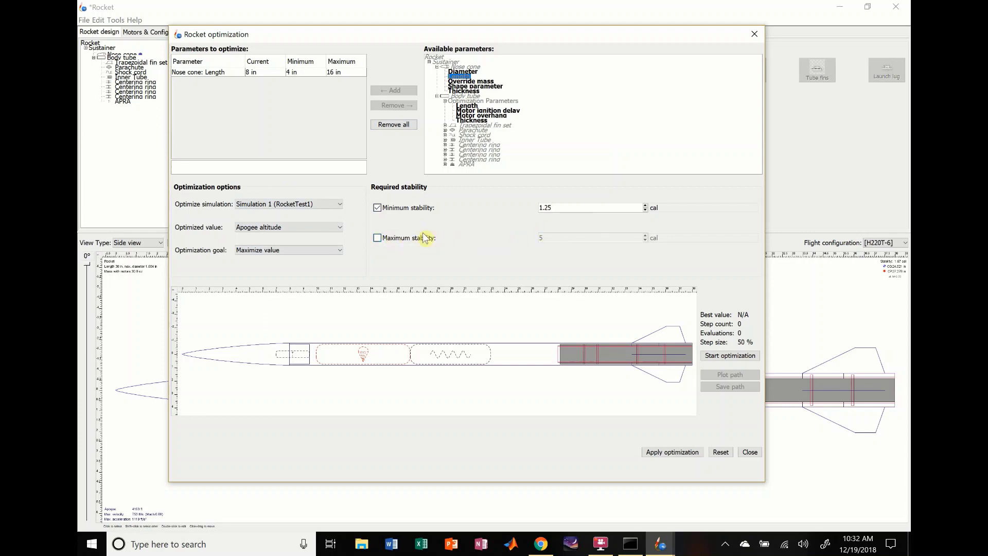
click(380, 239)
click(380, 239)
Run the apogee optimization, apply the 4 in nose cone length, and collapse the parameter tree.
click(726, 356)
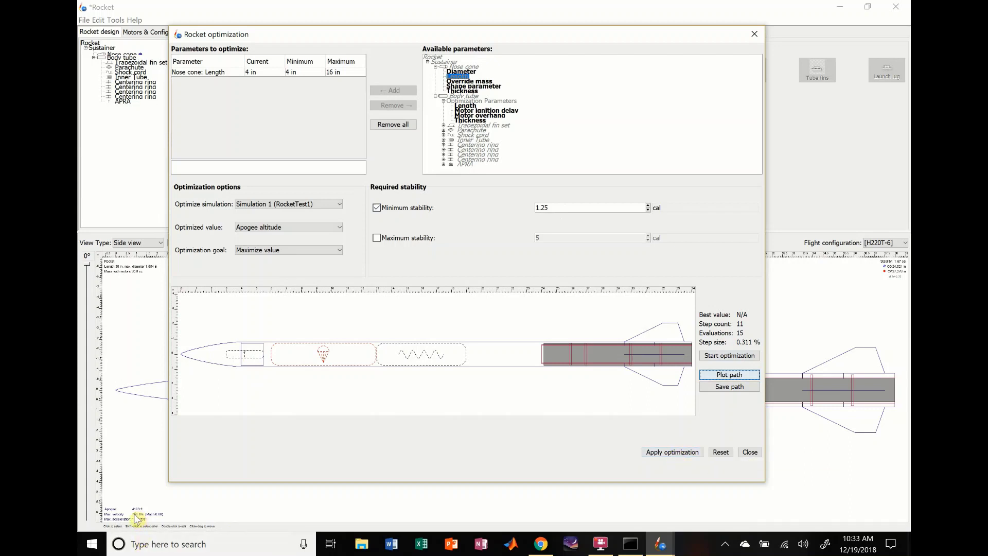
click(681, 452)
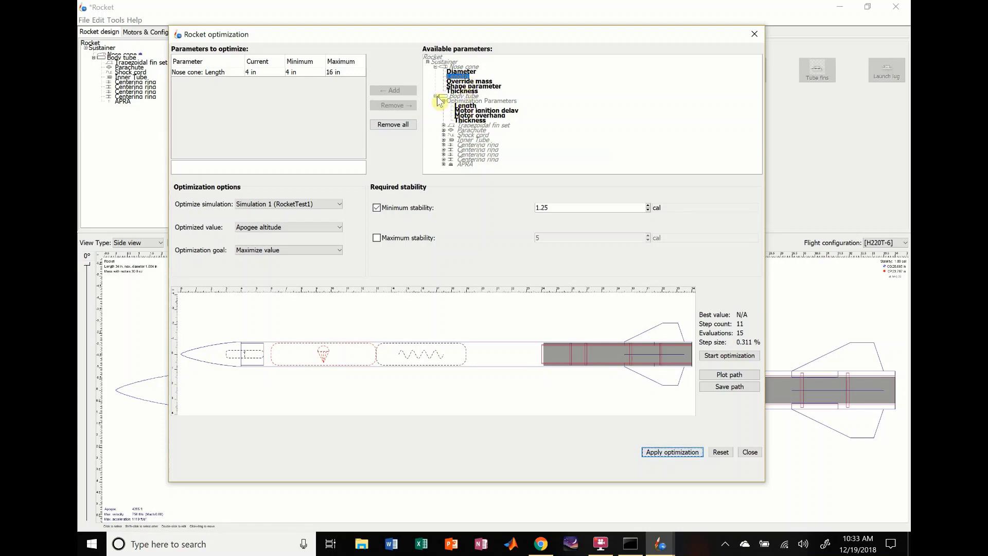
click(436, 97)
click(435, 67)
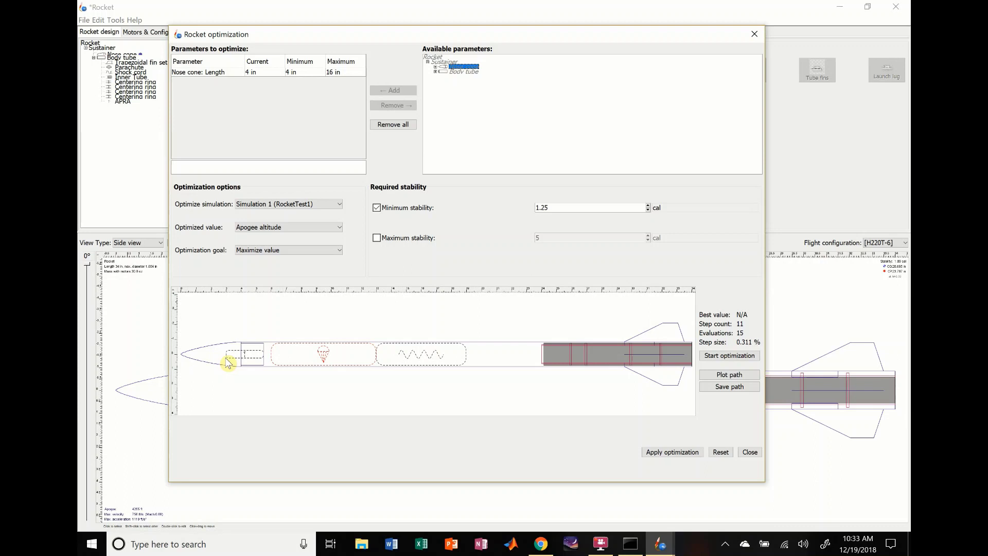
Expand the Trapezoidal fin set and add Sweep, Cant angle and Height to optimize.
click(434, 72)
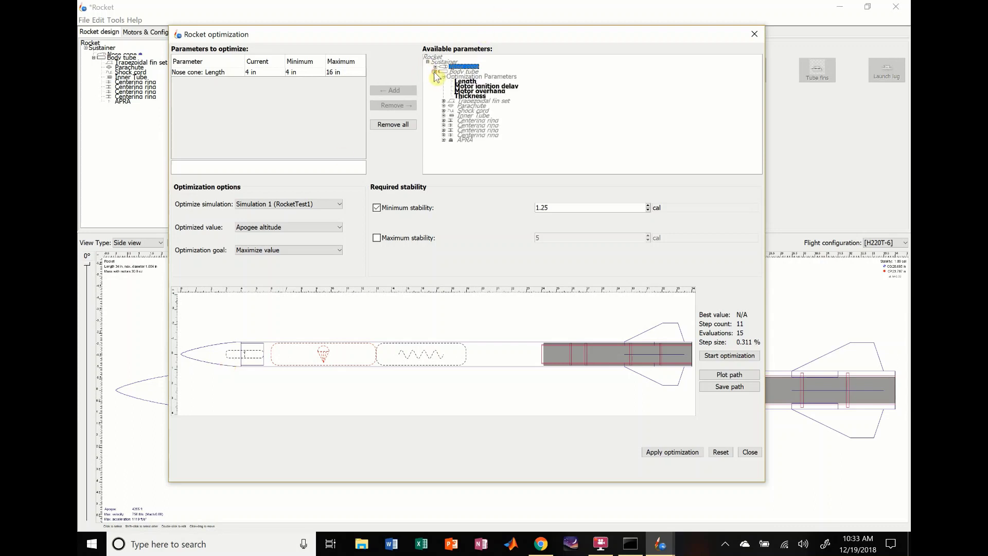
click(466, 102)
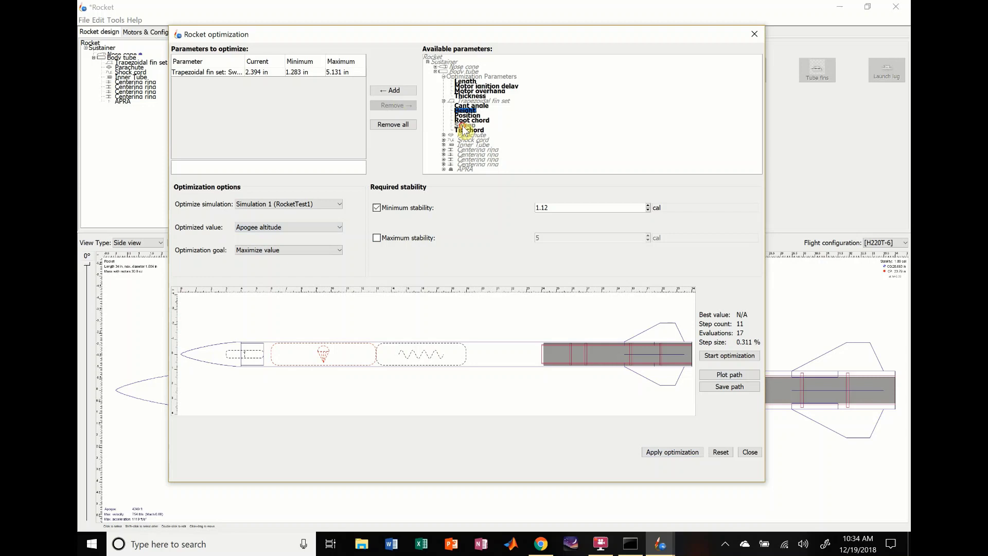
click(463, 125)
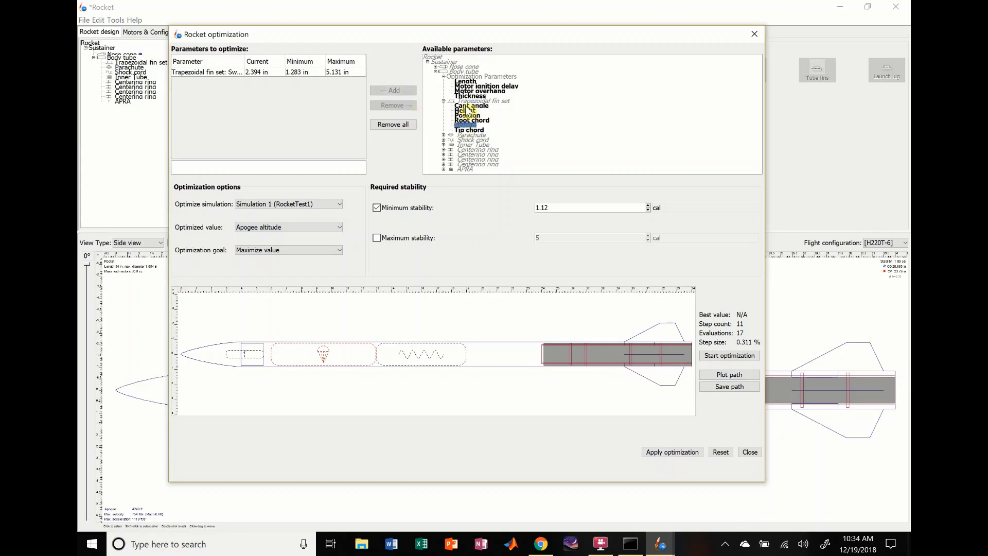
click(468, 106)
click(393, 90)
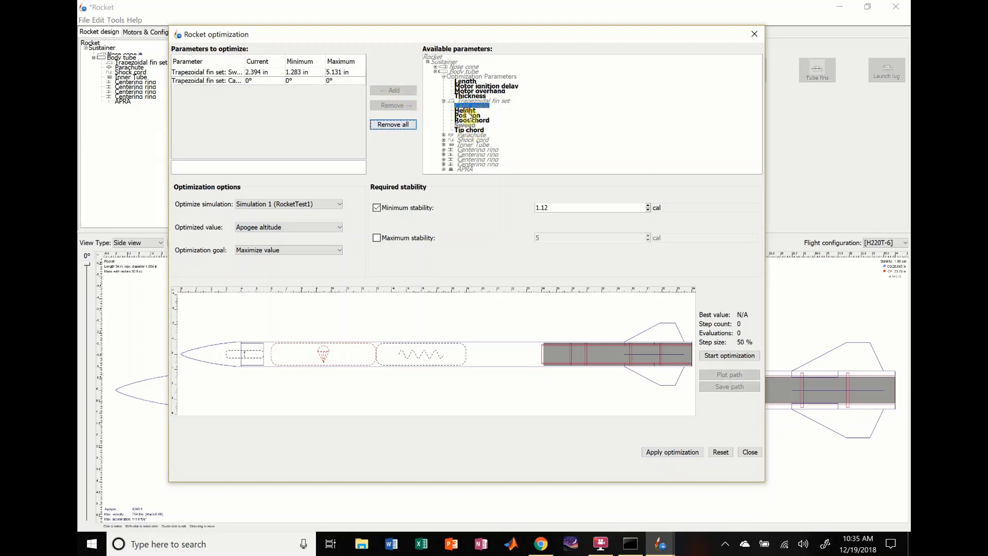
click(465, 110)
click(393, 90)
Add fin Position, Root chord and Tip chord to optimize, then apply current values.
click(467, 115)
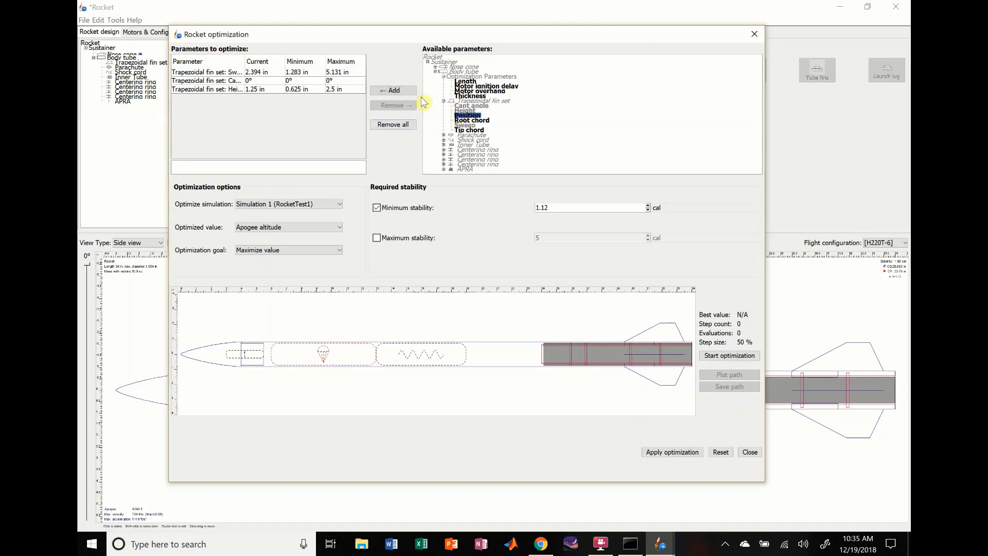
click(394, 90)
click(463, 120)
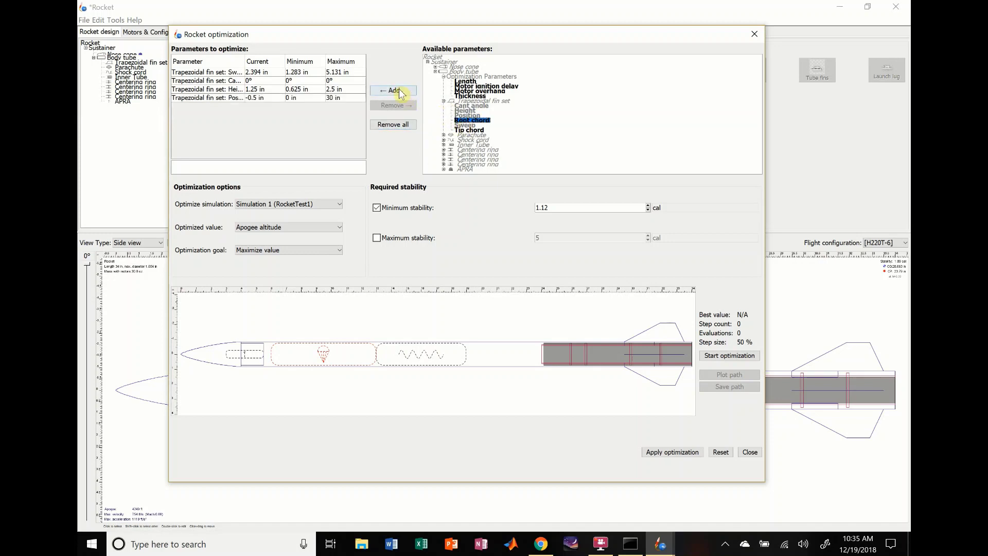
click(393, 91)
click(469, 130)
click(393, 90)
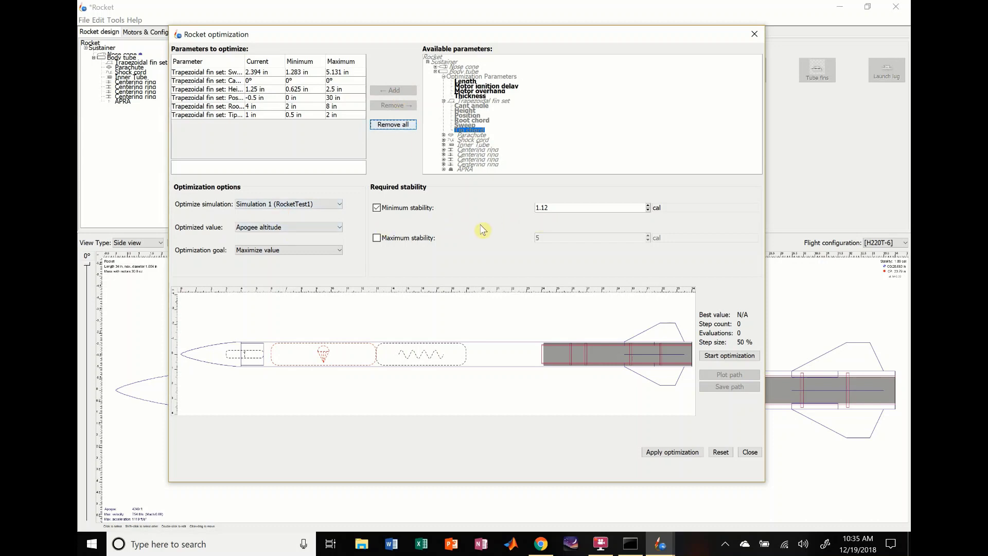
click(668, 454)
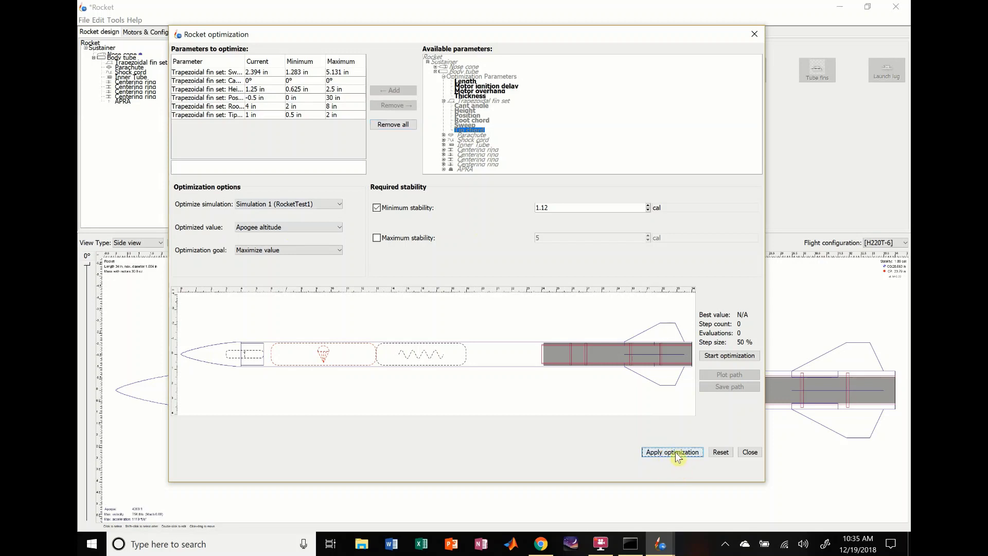
Run the fin optimization to a 7871 ft best apogee and edit Root chord and Height maximums.
click(733, 356)
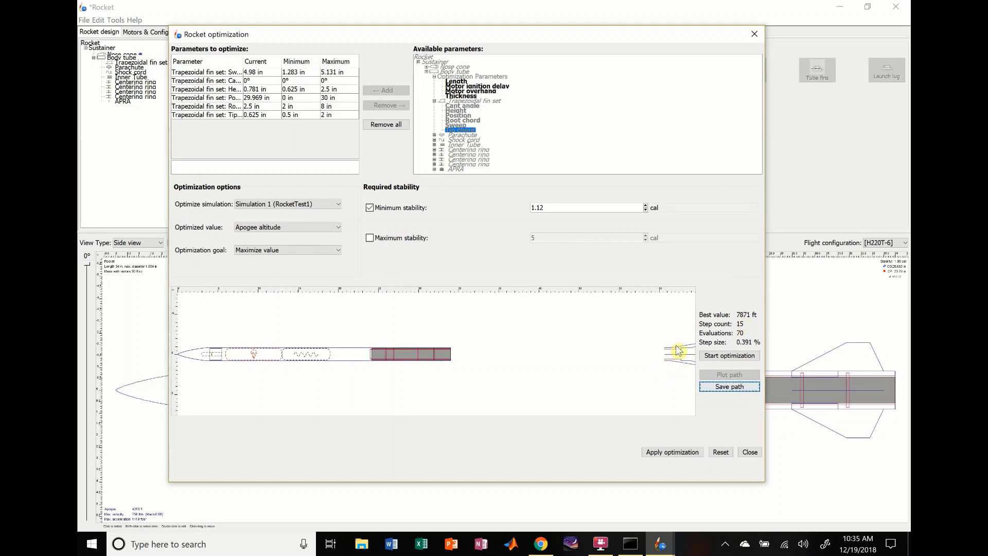
click(256, 75)
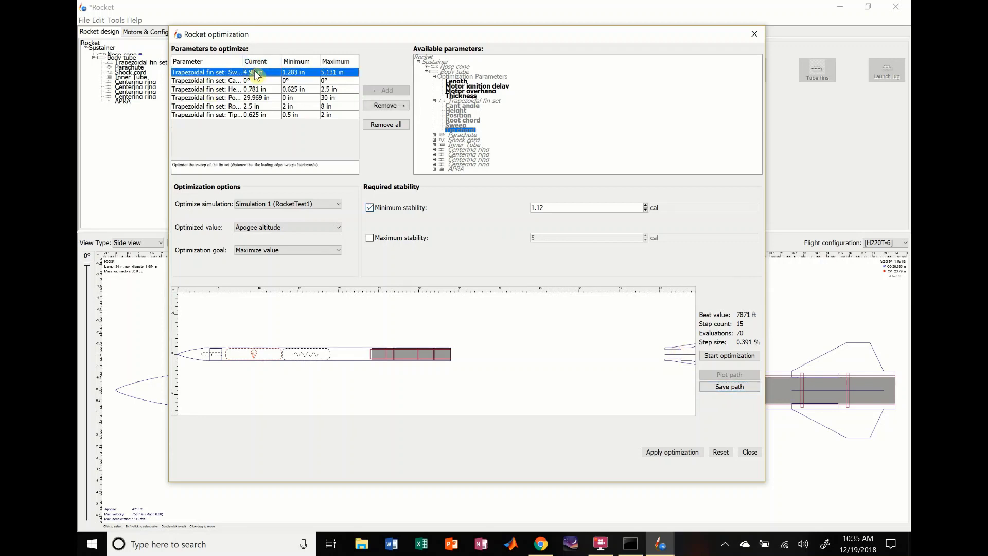
double_click(329, 106)
double_click(326, 90)
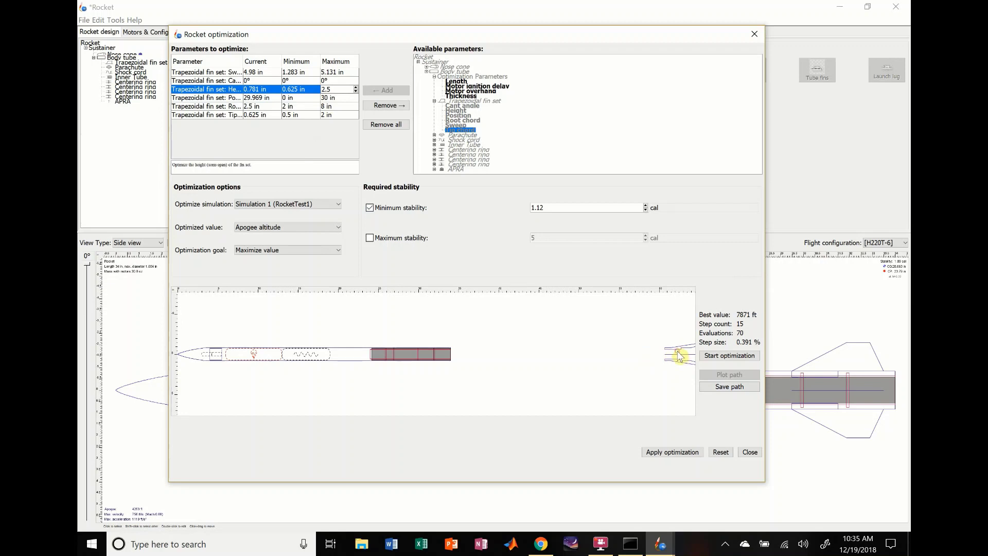
Apply the optimized fin geometry, close the optimizer, and undo three changes with Ctrl+Z.
click(676, 452)
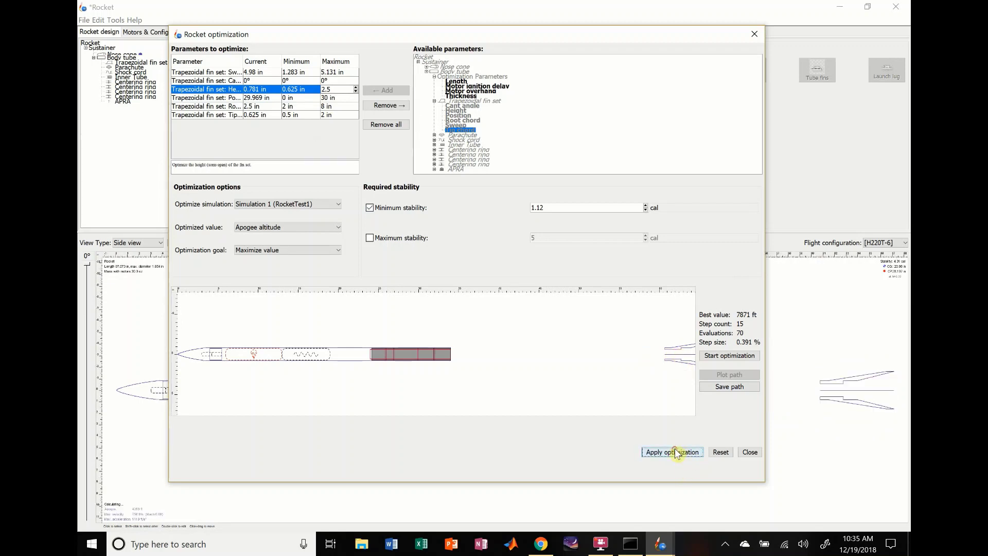
click(750, 453)
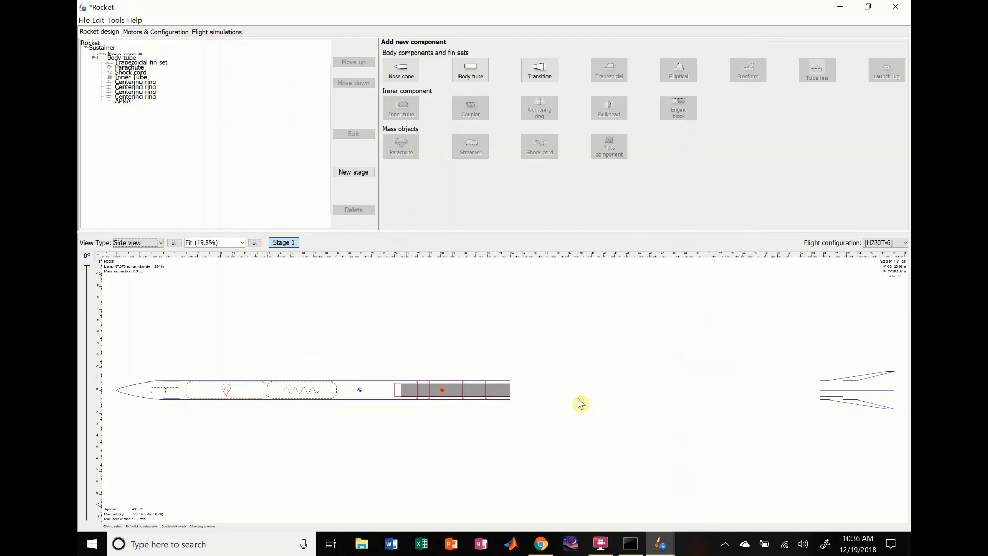
key(ctrl+z)
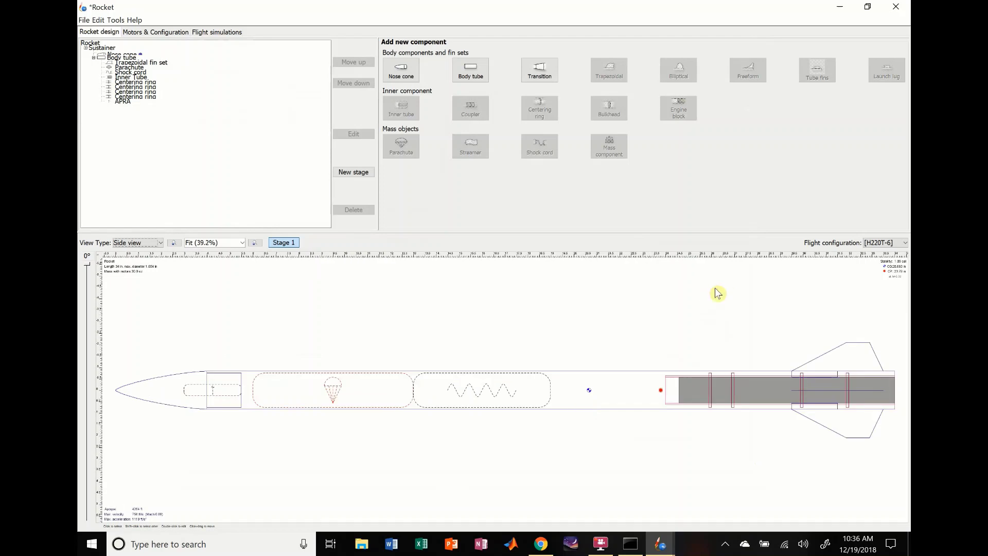
key(ctrl+z)
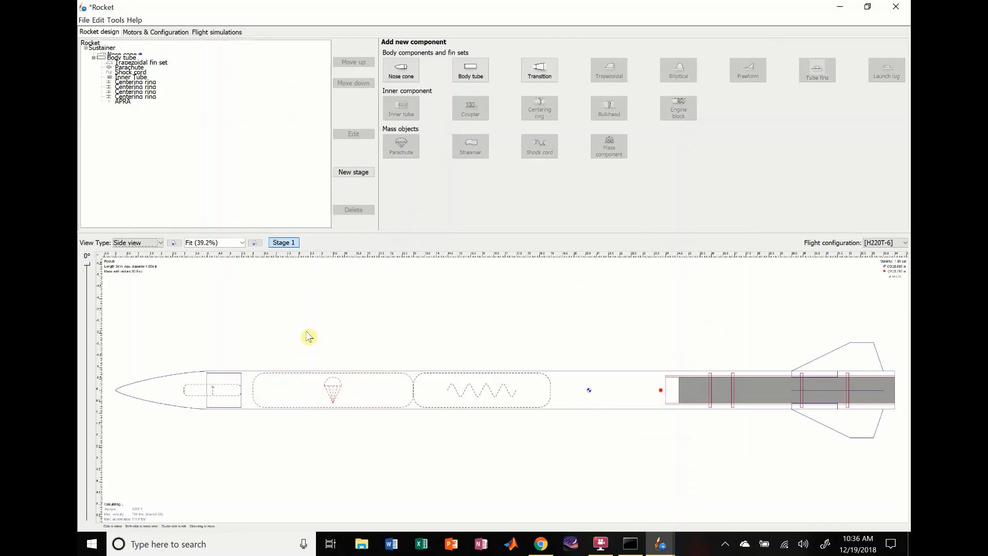
key(ctrl+z)
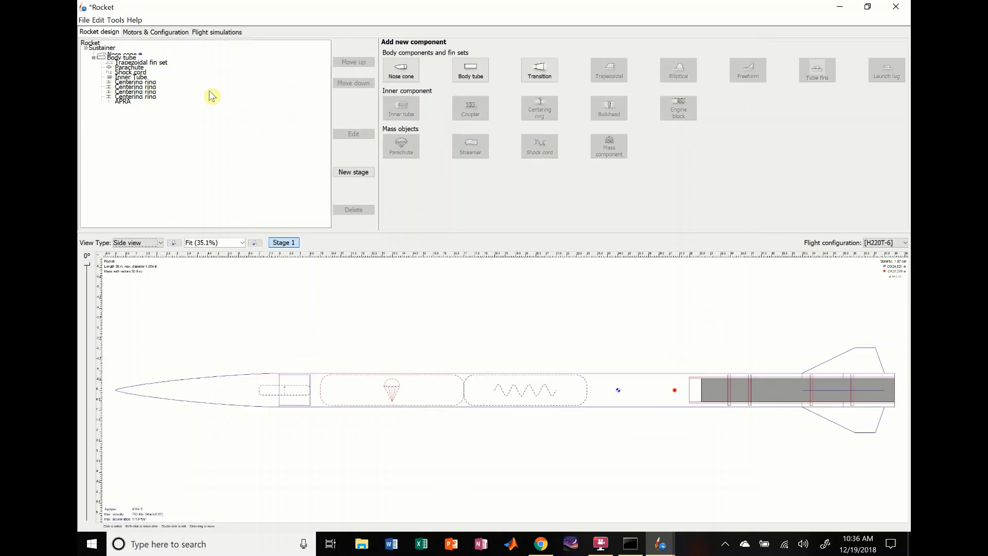
Browse the File and Tools menus, then select Nose cone in the component tree.
click(83, 20)
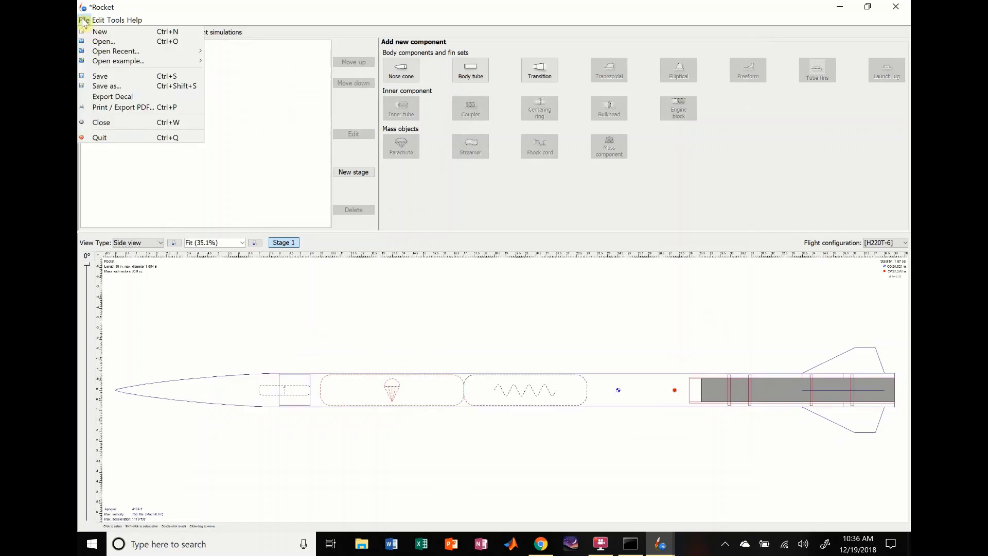
mouse_move(118, 22)
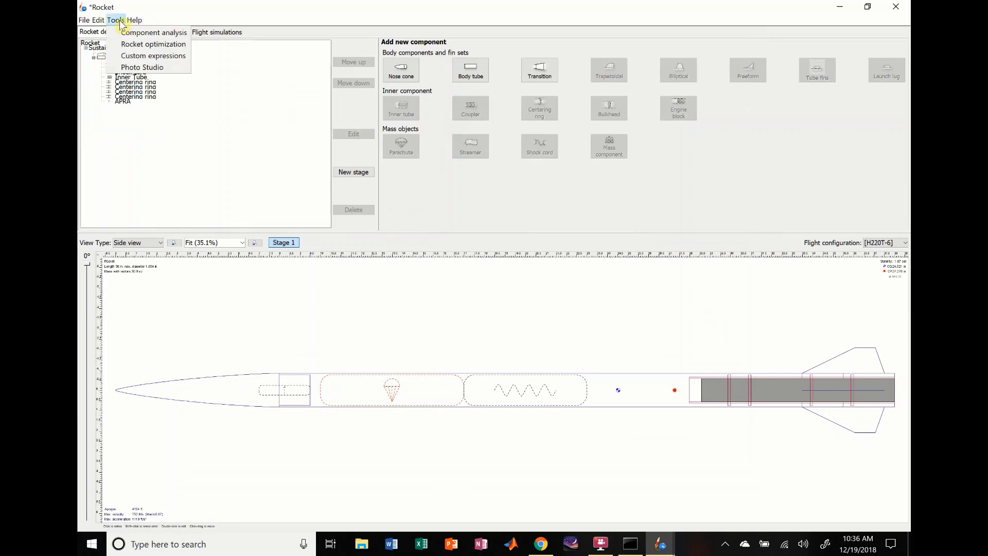
click(263, 135)
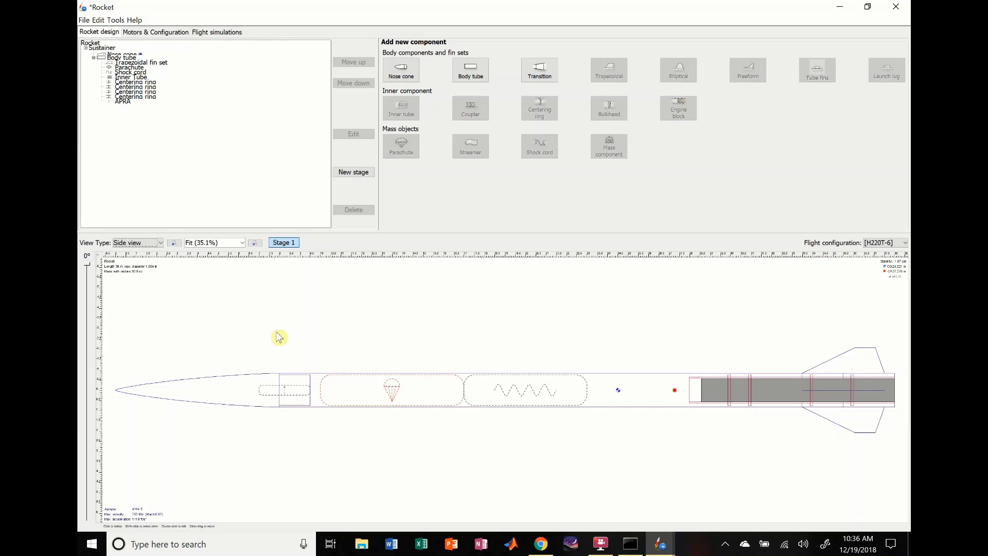
click(225, 396)
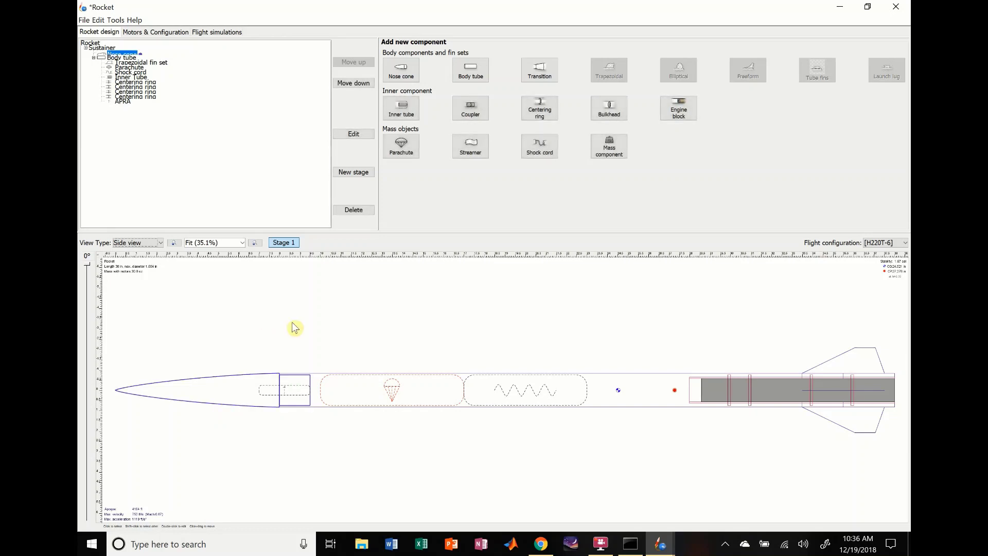